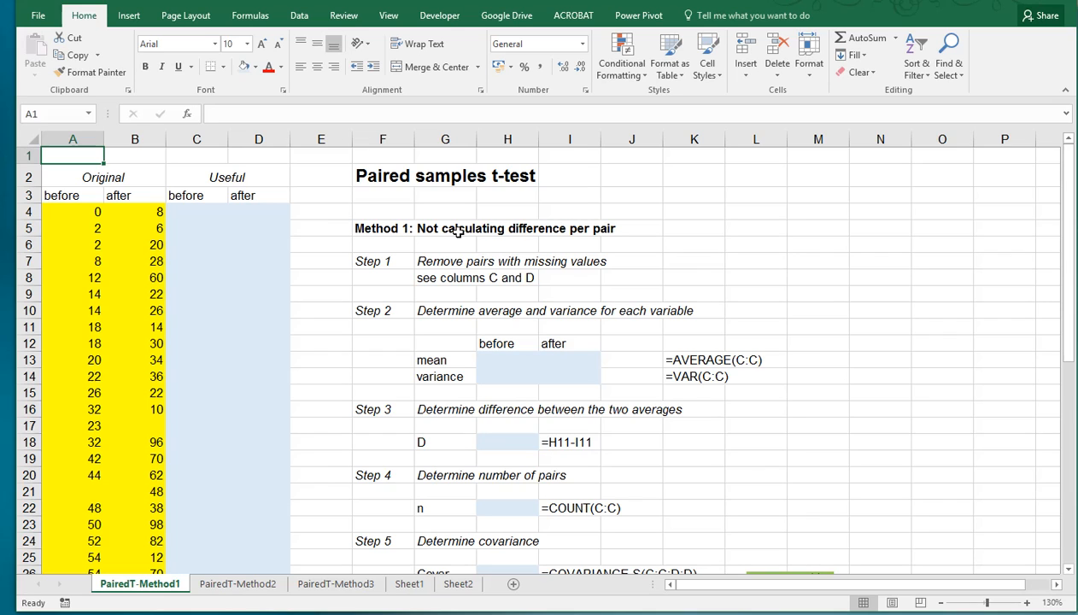
# Step: Look over the PairedT-Method2 and PairedT-Method3 sheets and examine the incomplete pair in row 17 of PairedT-Method1
pyautogui.click(390, 244)
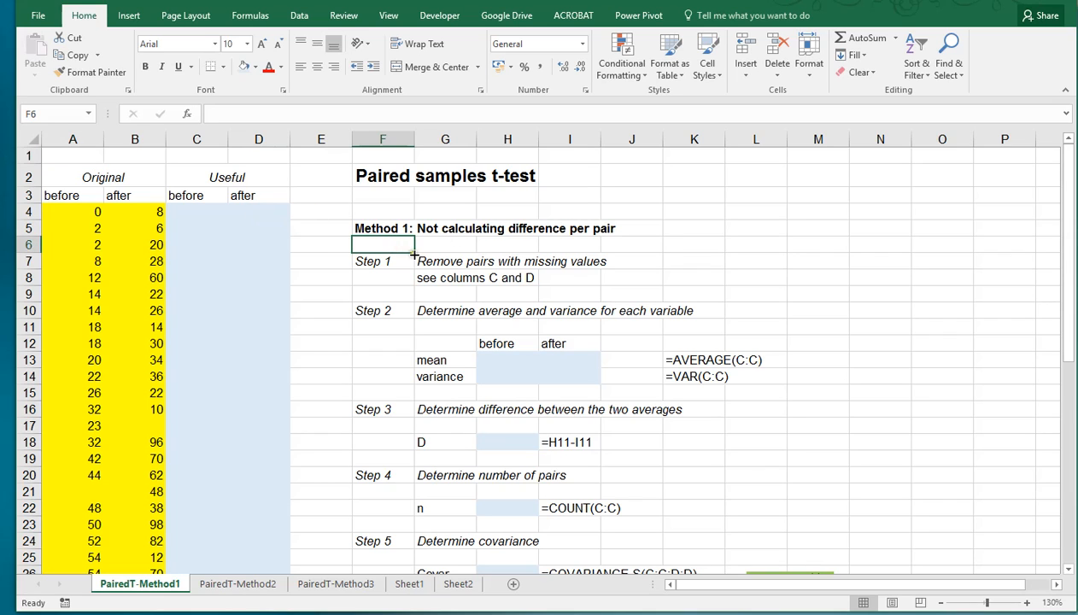
pyautogui.click(233, 586)
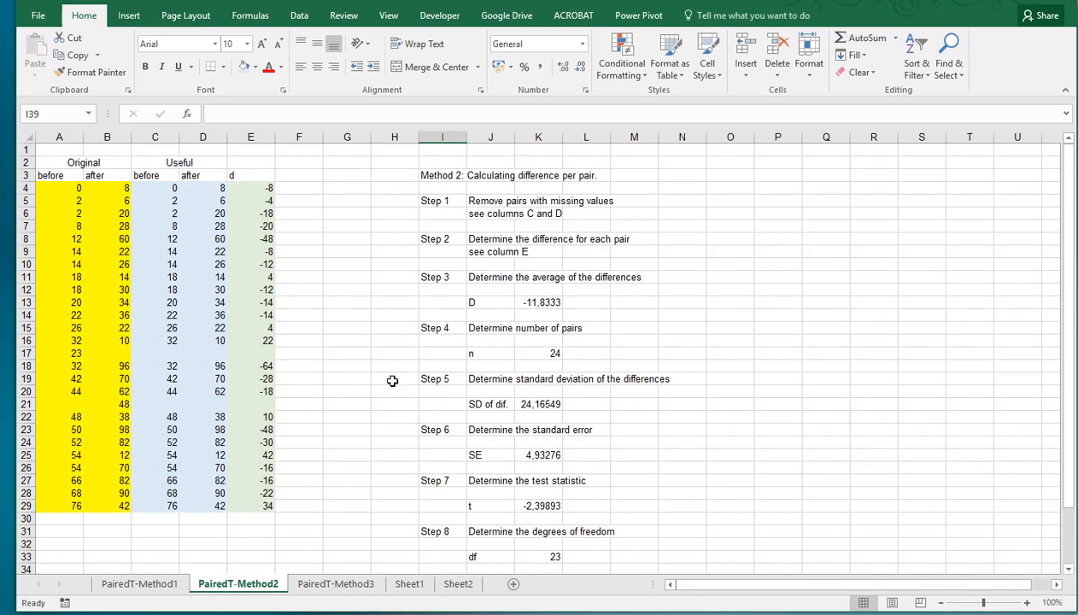
pyautogui.click(328, 587)
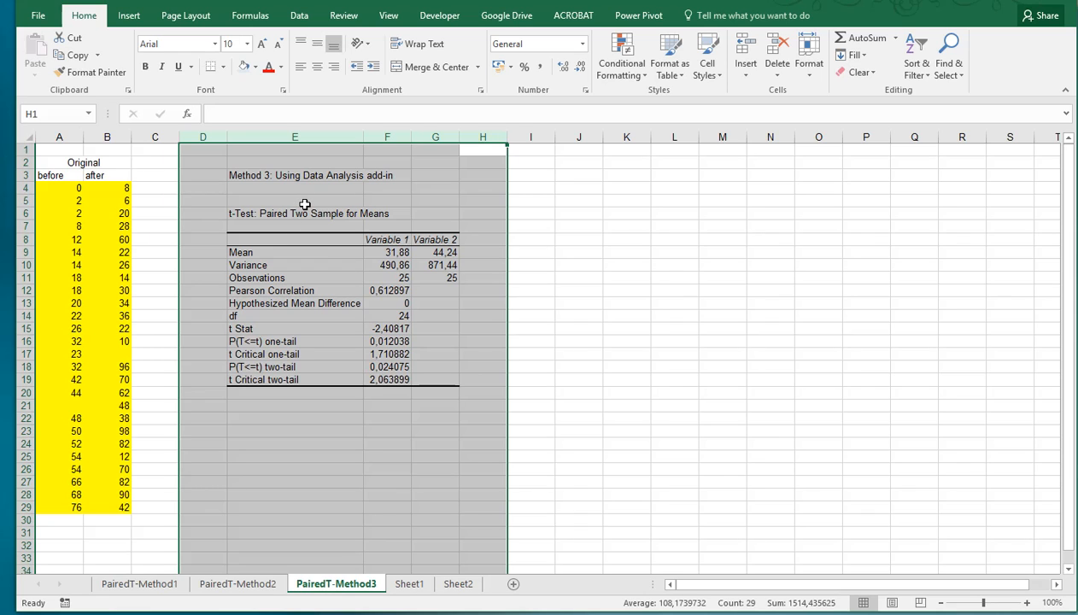
pyautogui.click(155, 588)
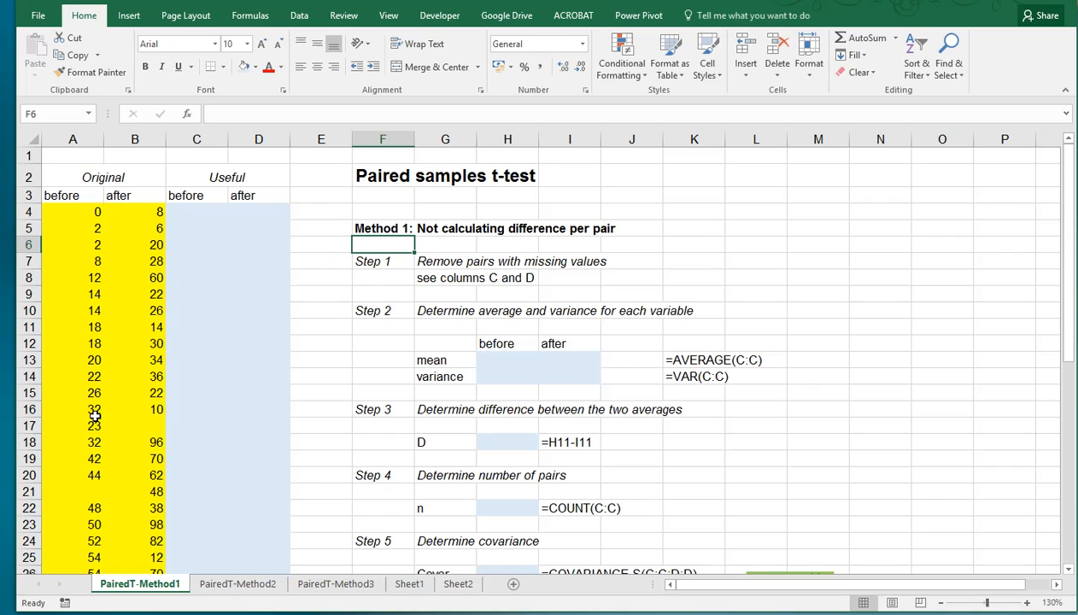
pyautogui.moveTo(94, 424); pyautogui.dragTo(159, 424)
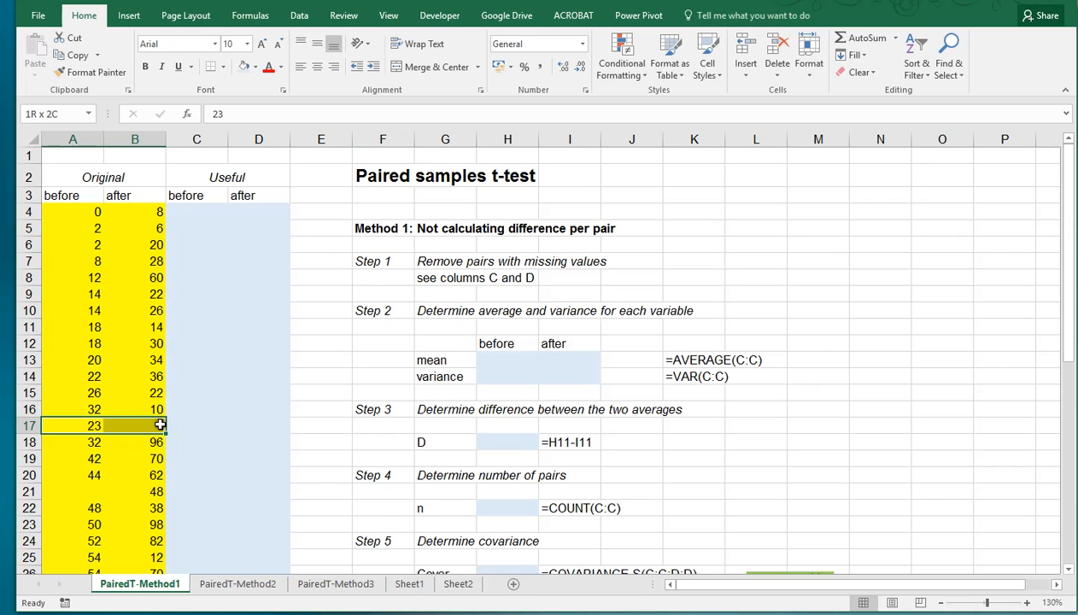
# Step: Write the formula =IF(OR(A4="";B4="");"";A4) in C4 to leave pairs with missing values blank
pyautogui.click(188, 215)
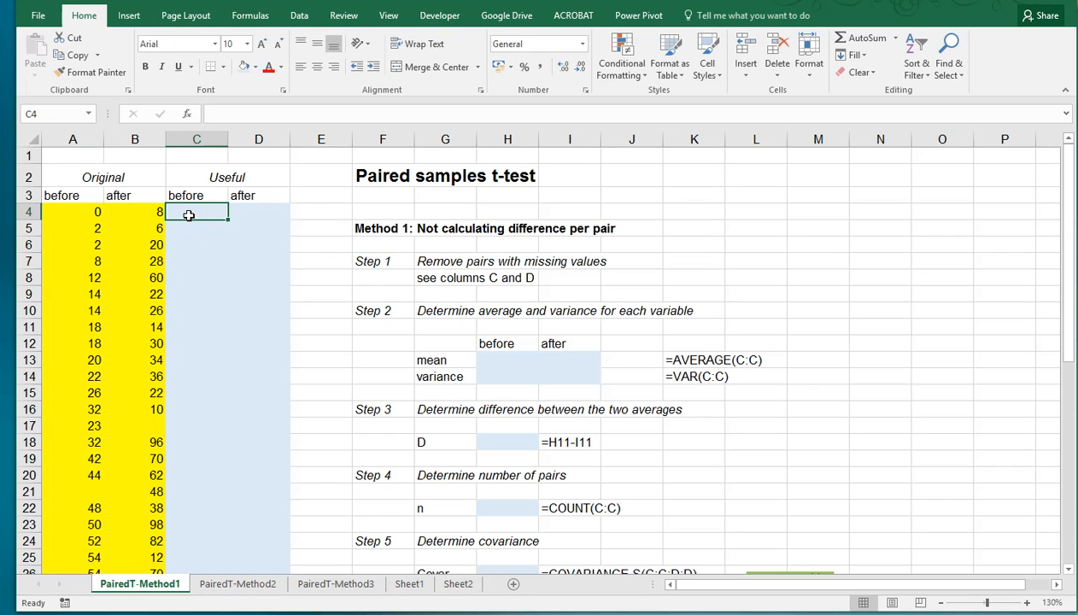
pyautogui.write('=')
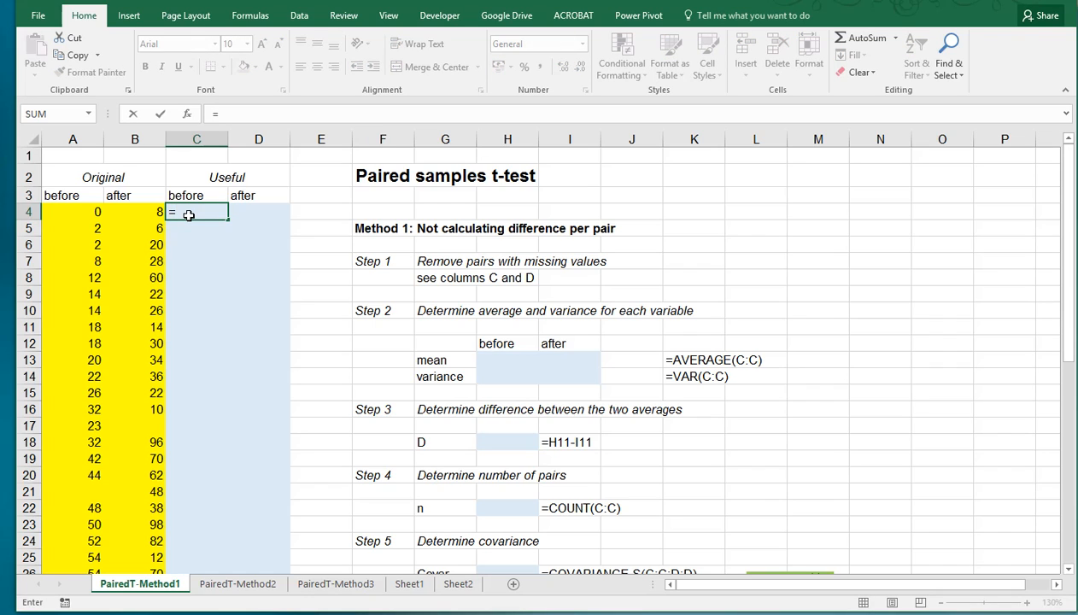
pyautogui.write('if(')
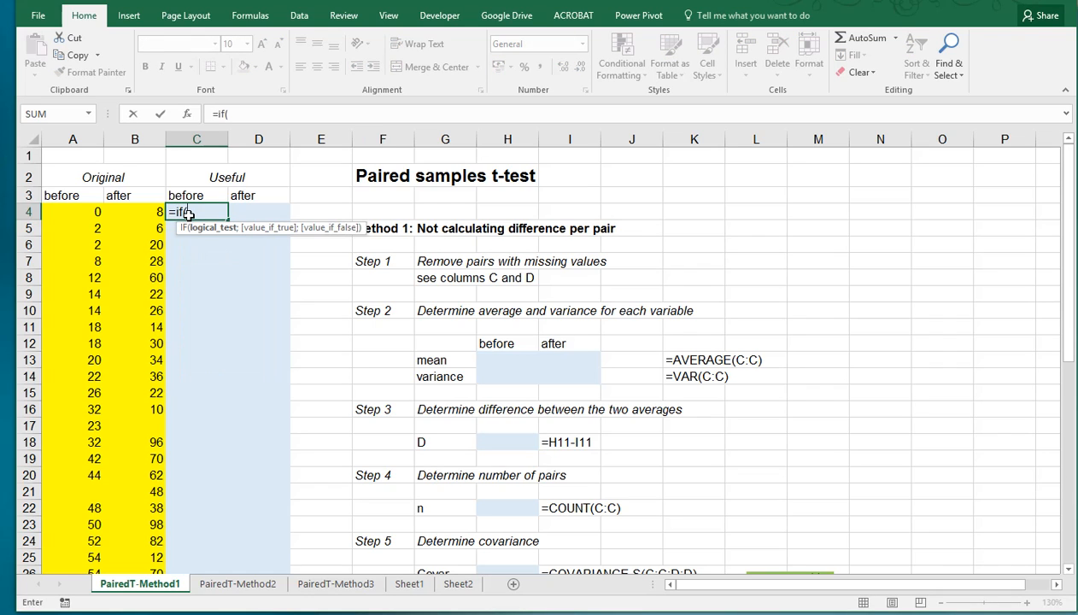
pyautogui.write('OR(')
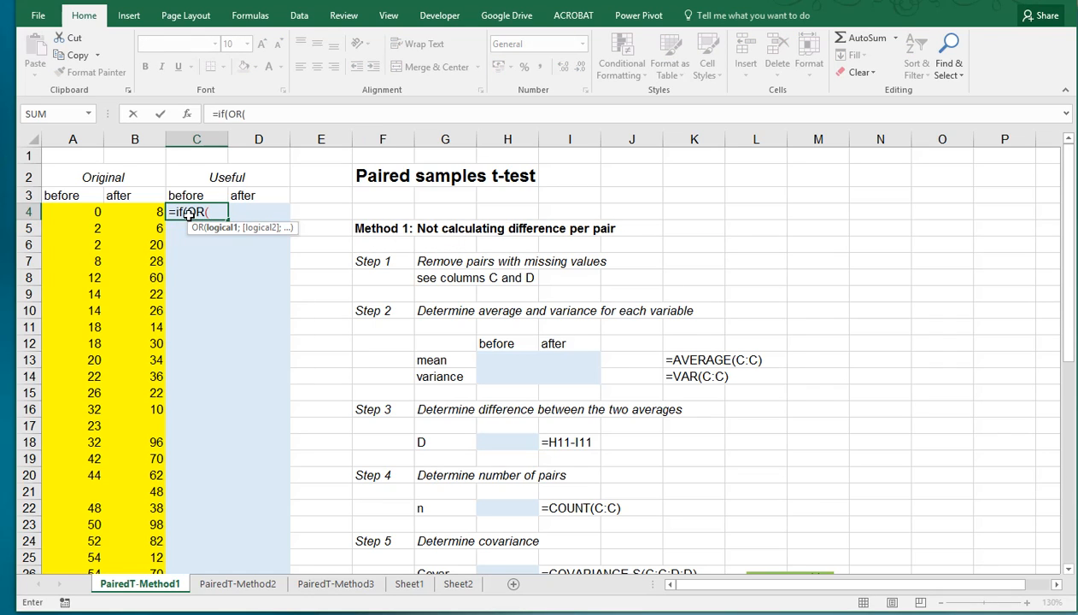
pyautogui.press('Left')
pyautogui.press('Left')
pyautogui.write('=')
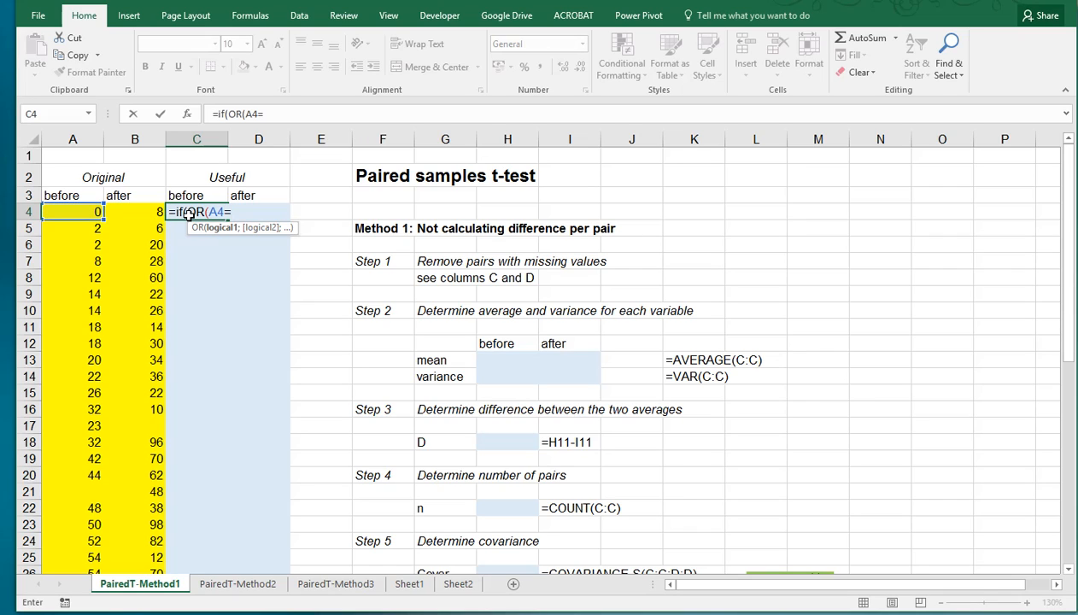
pyautogui.write('"";')
pyautogui.press('Left')
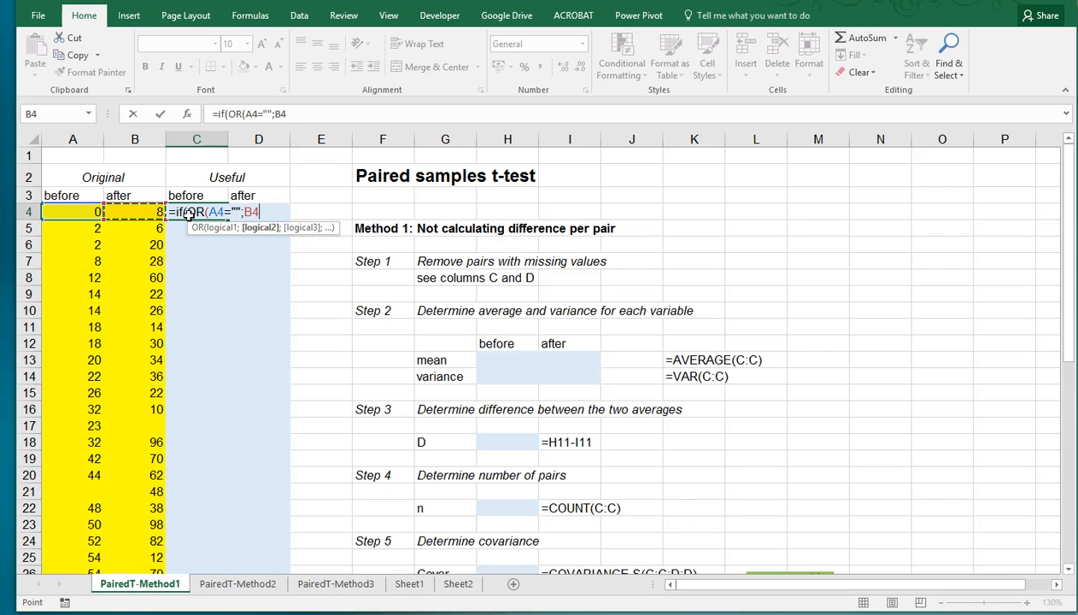
pyautogui.write('="")')
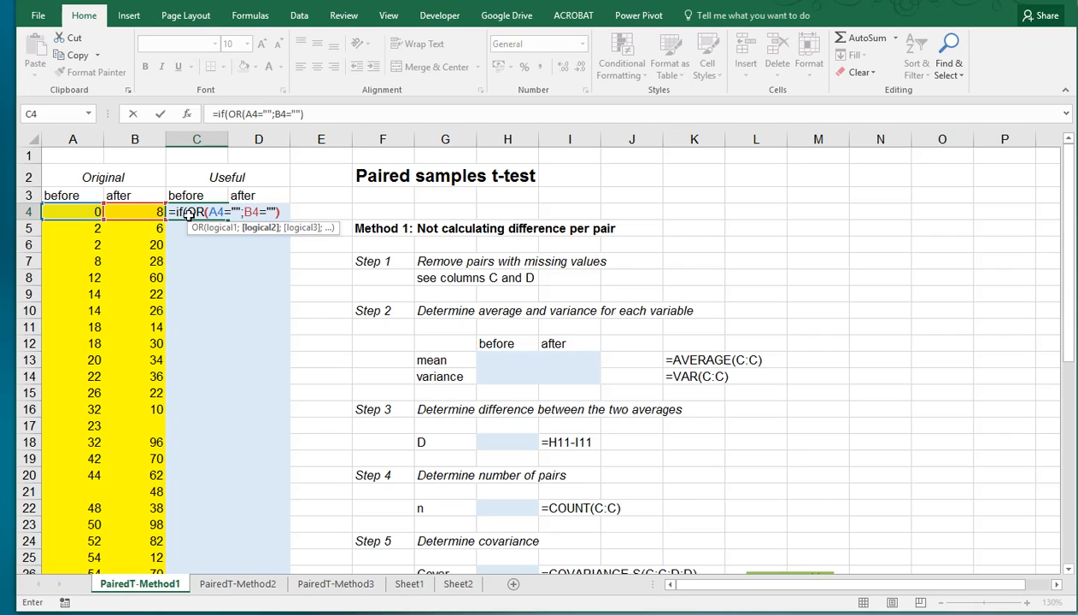
pyautogui.write(';"";')
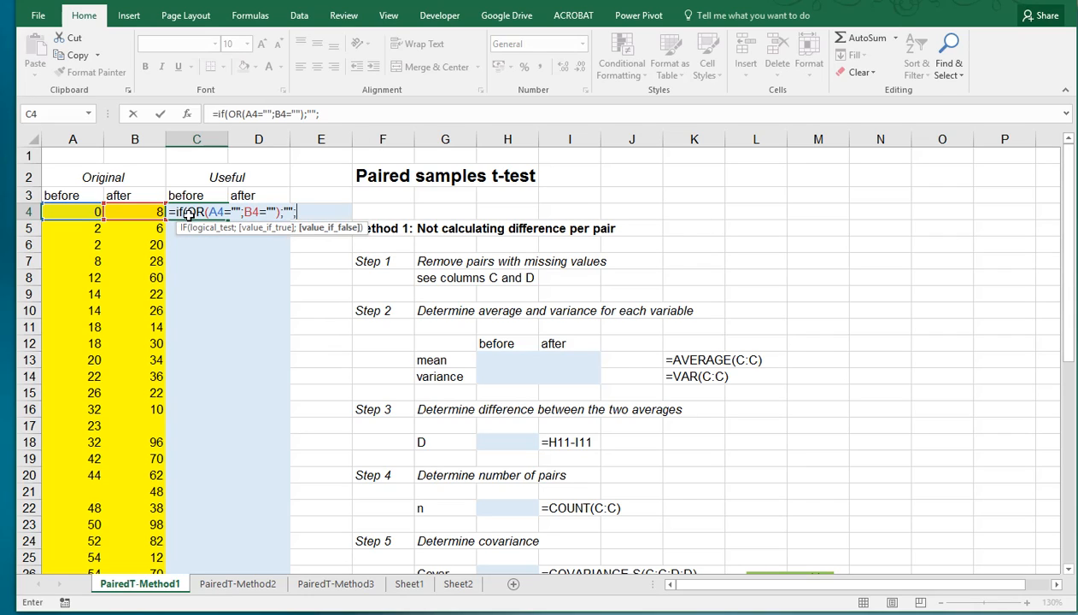
pyautogui.press('Left')
pyautogui.press('Left')
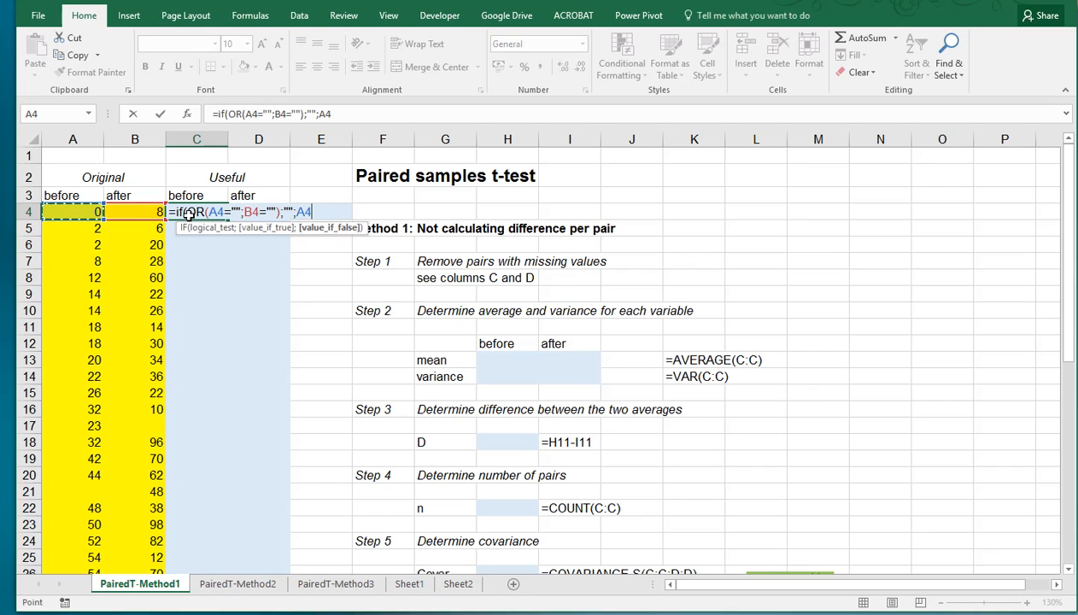
pyautogui.click(188, 213)
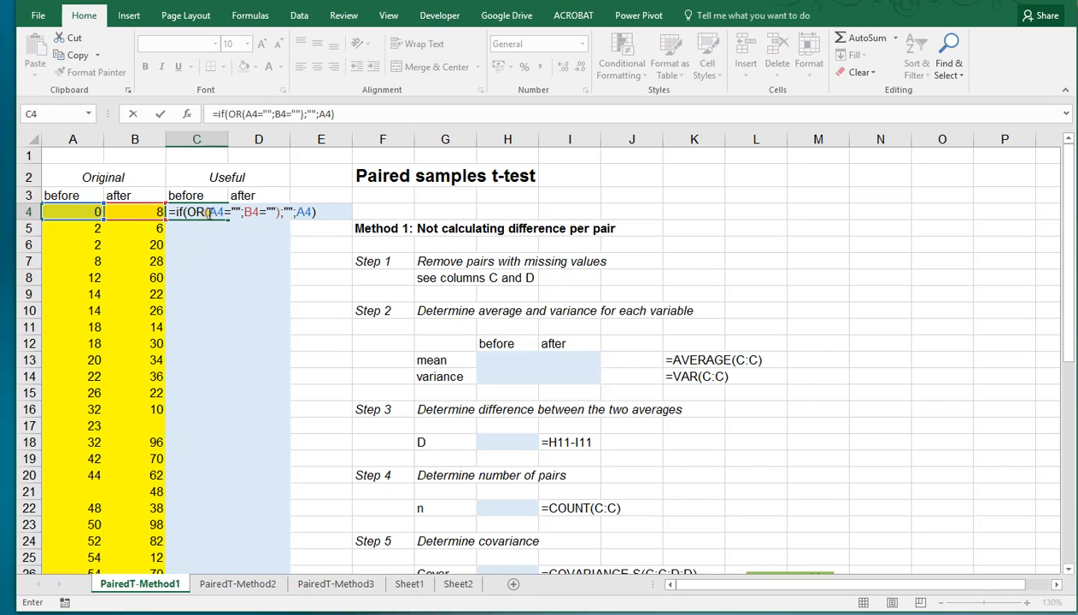
# Step: Lock the columns of the OR test references as $A4 and $B4 in the C4 formula and commit it
pyautogui.click(216, 212)
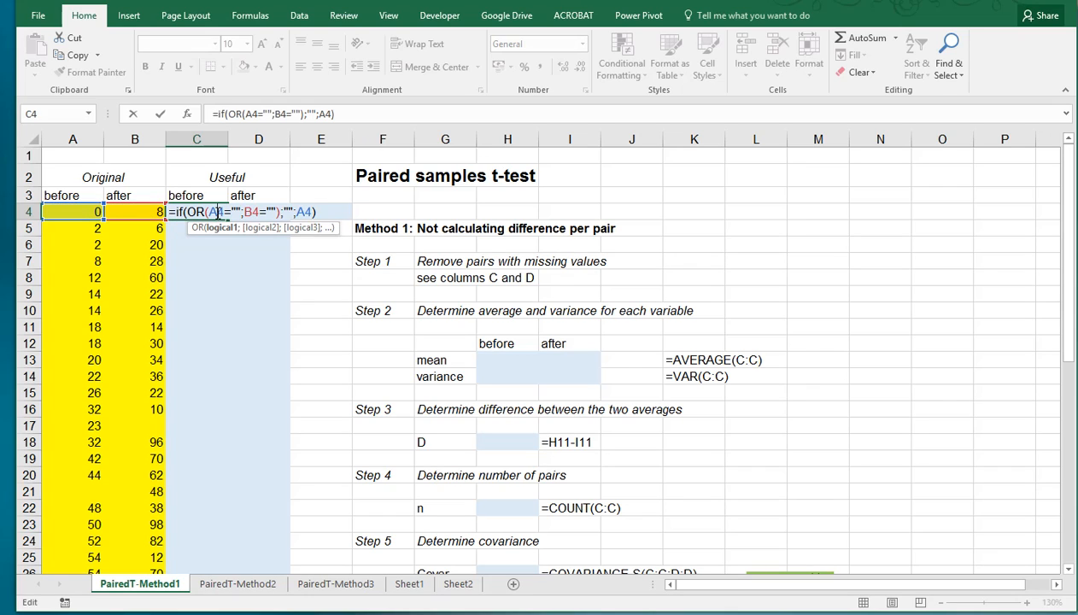
pyautogui.press('F4')
pyautogui.press('F4')
pyautogui.press('F4')
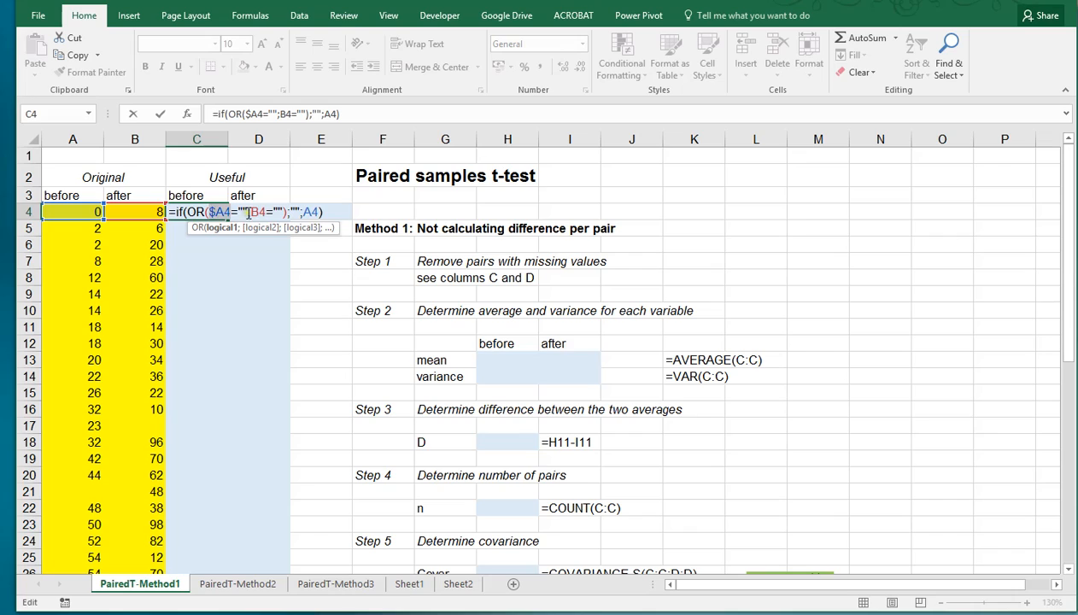
pyautogui.click(253, 212)
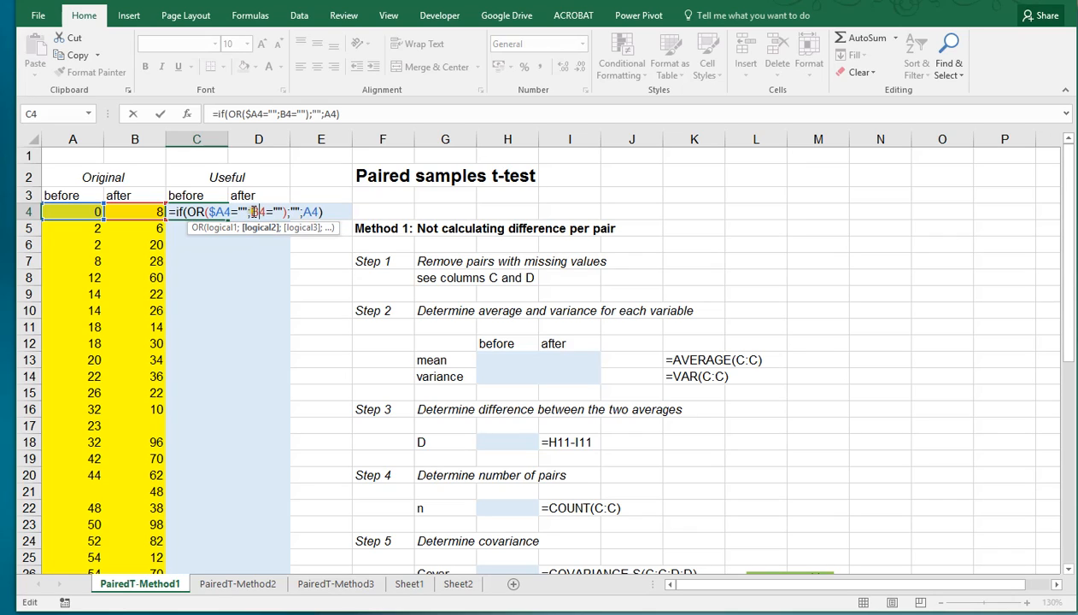
pyautogui.press('F4')
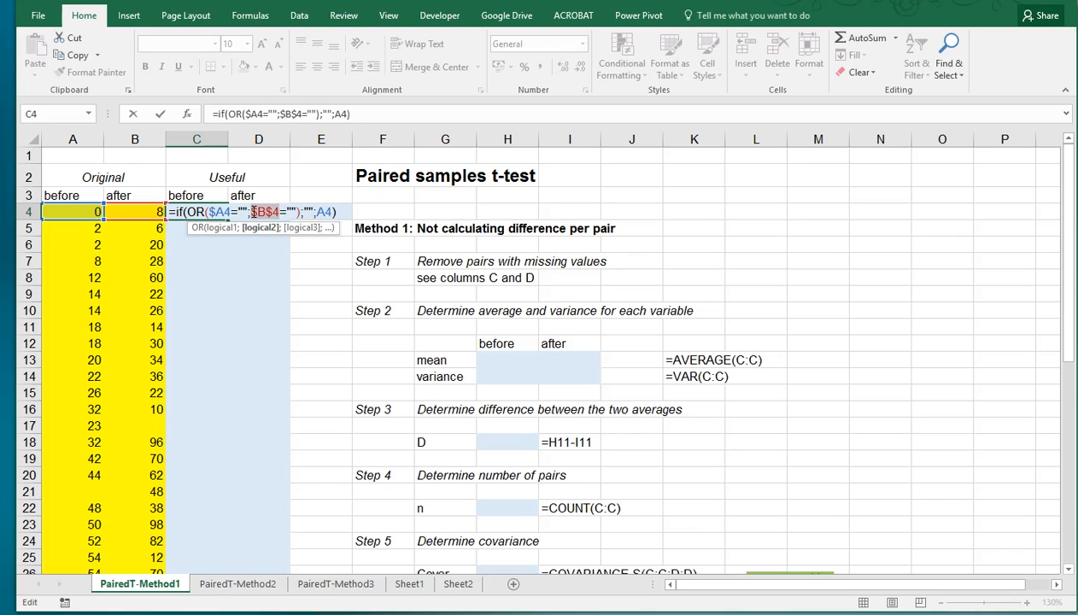
pyautogui.press('F4')
pyautogui.press('F4')
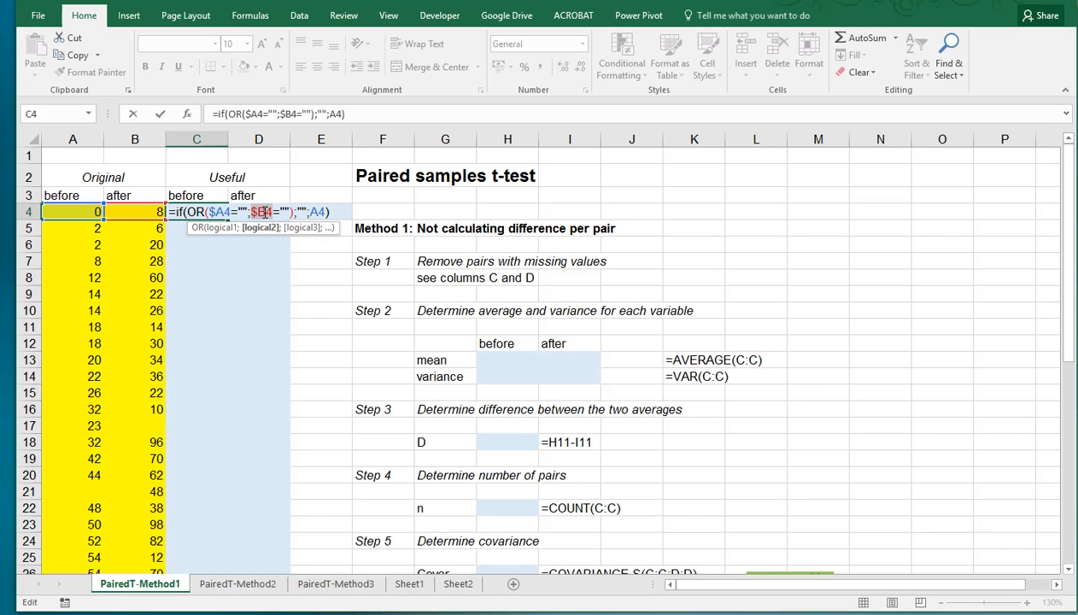
pyautogui.click(336, 210)
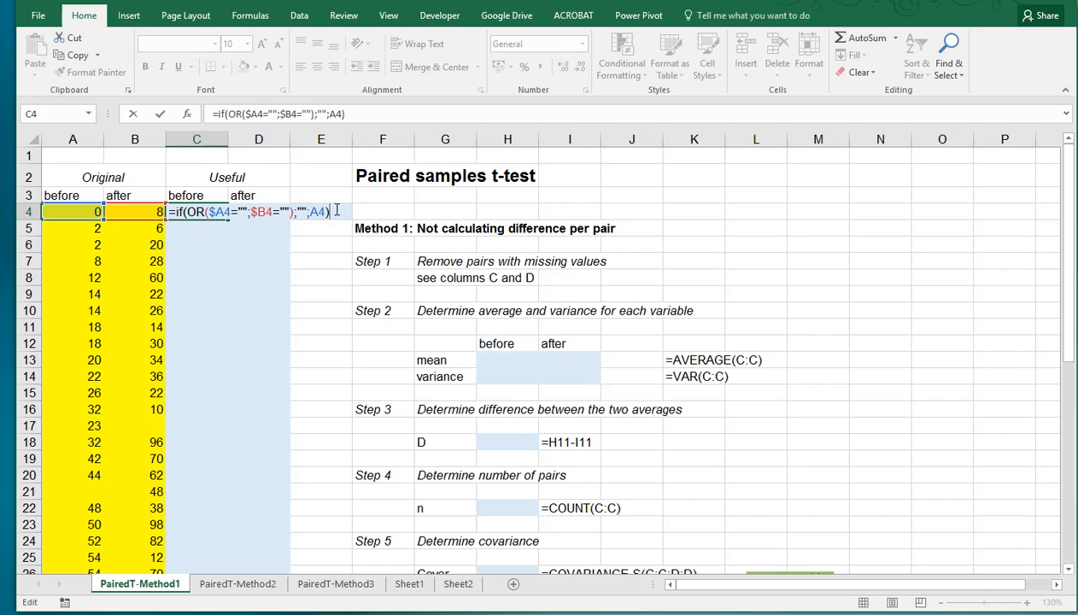
pyautogui.hotkey('ctrl', 'Return')
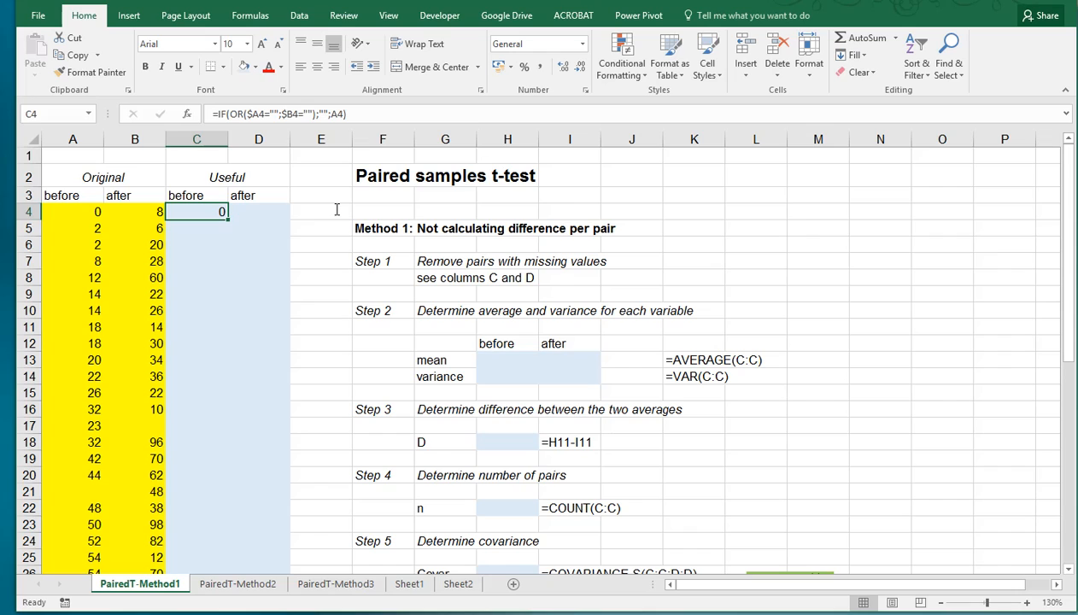
# Step: Fill the C4 formula across both Useful columns through D29
pyautogui.moveTo(231, 222); pyautogui.dragTo(265, 535)
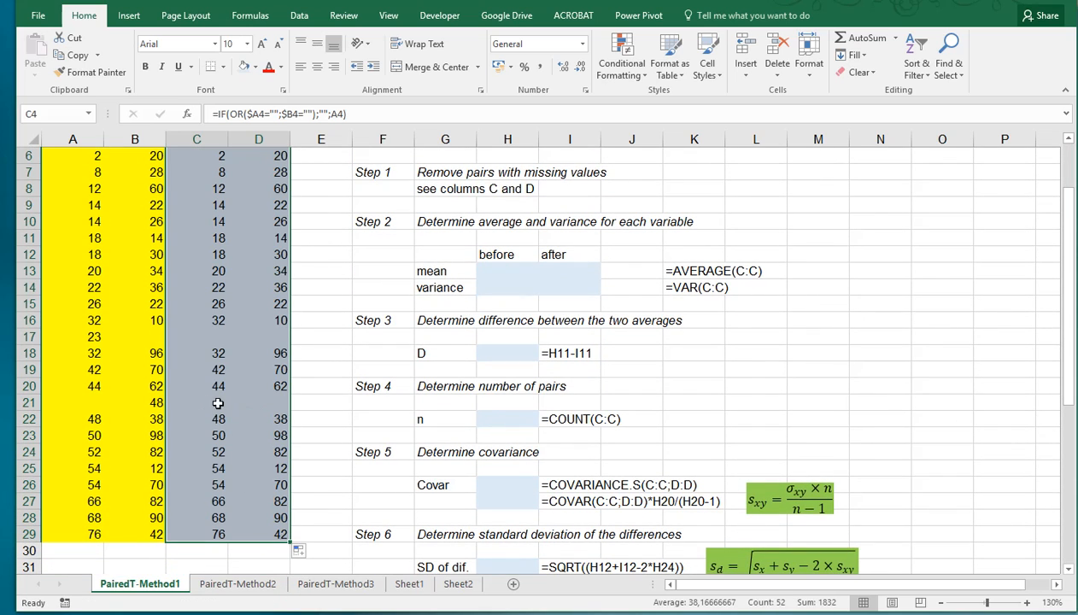
pyautogui.scroll(2, 233, 340)
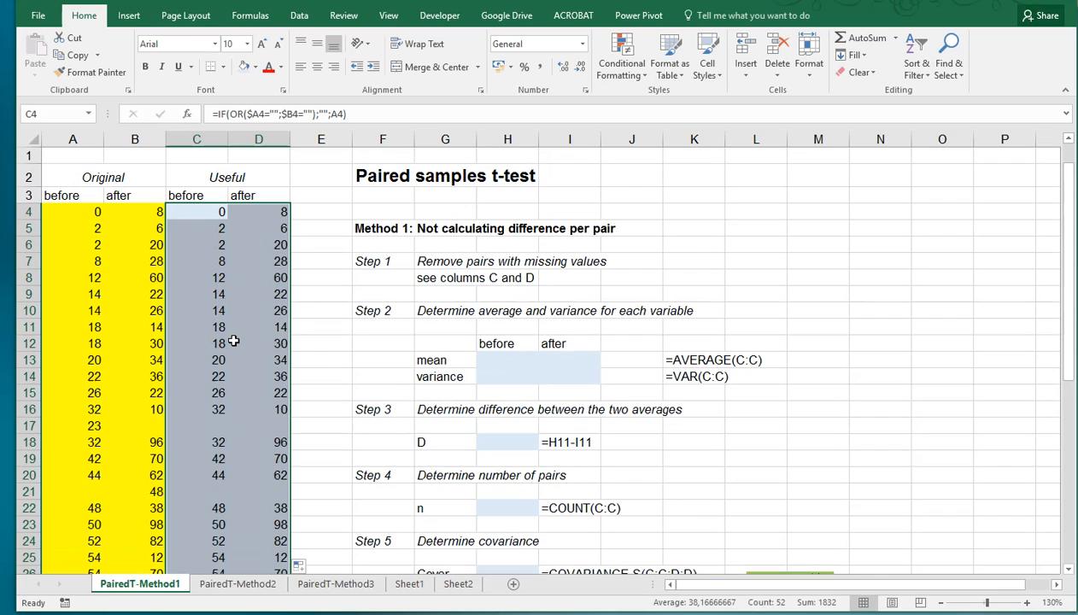
# Step: Calculate the mean of the useful before values in H13 with =AVERAGE(C:C)
pyautogui.click(506, 362)
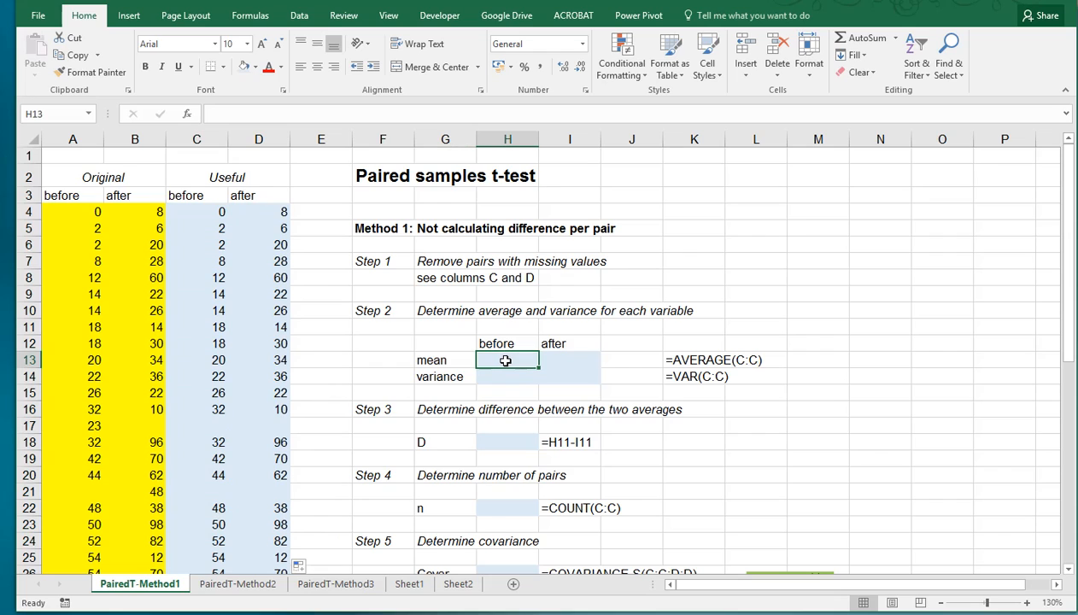
pyautogui.write('=av')
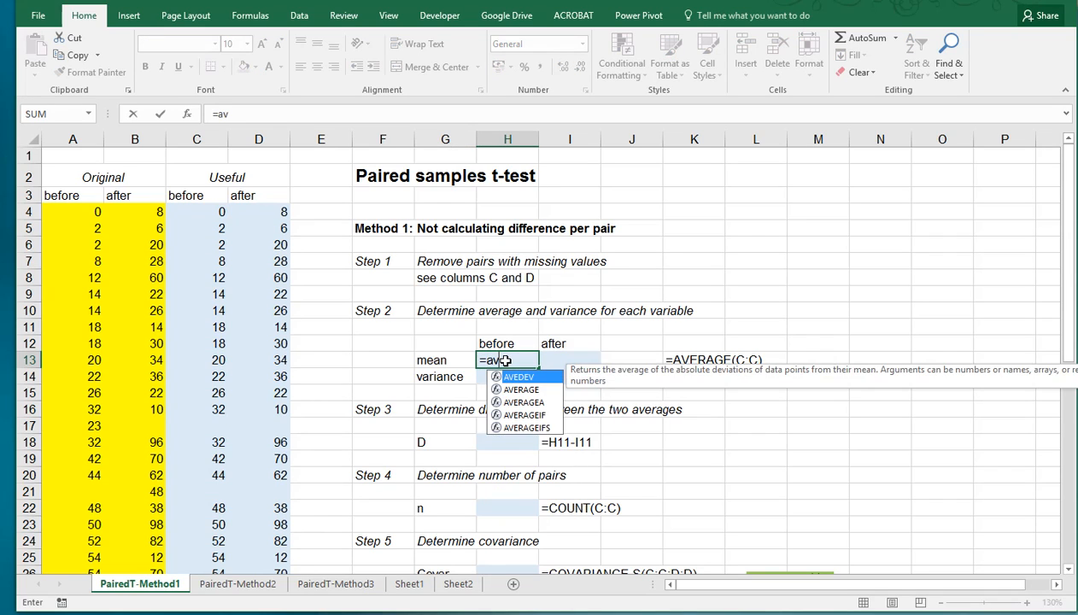
pyautogui.write('erage(')
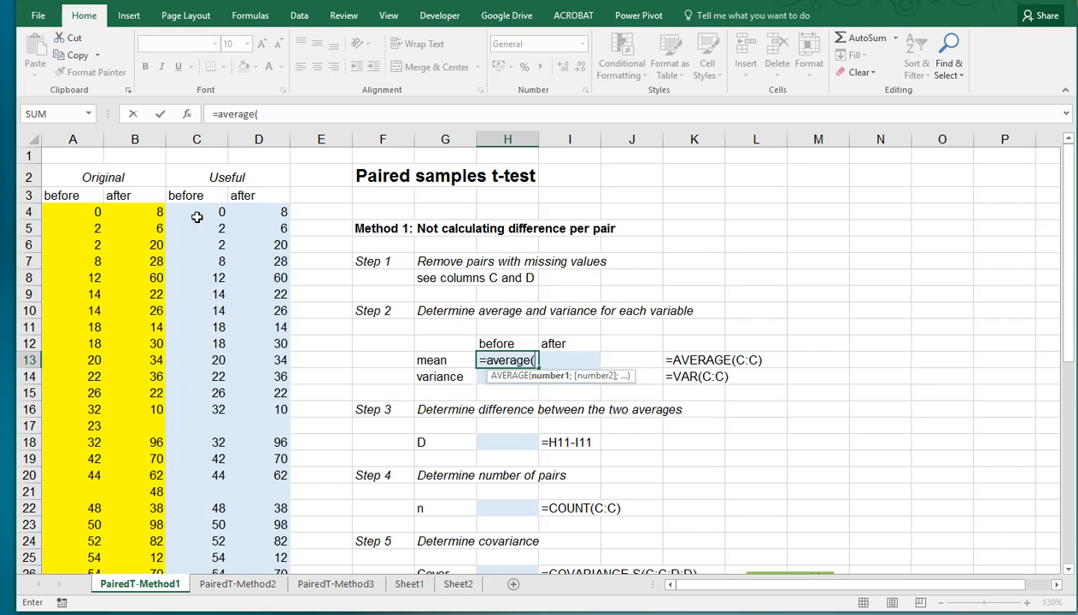
pyautogui.moveTo(198, 138); pyautogui.dragTo(259, 139)
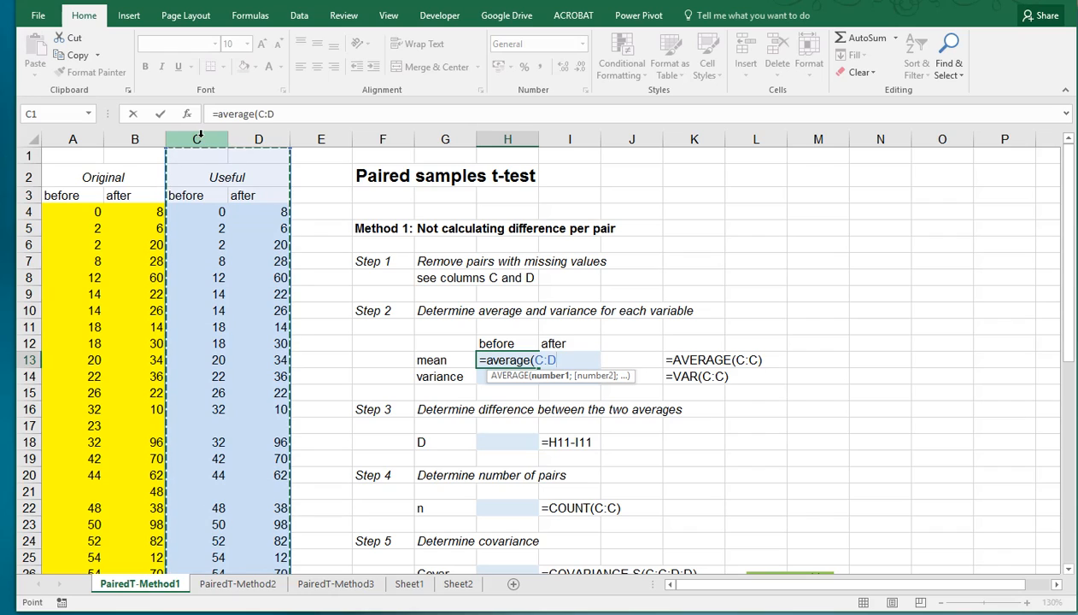
pyautogui.press('BackSpace')
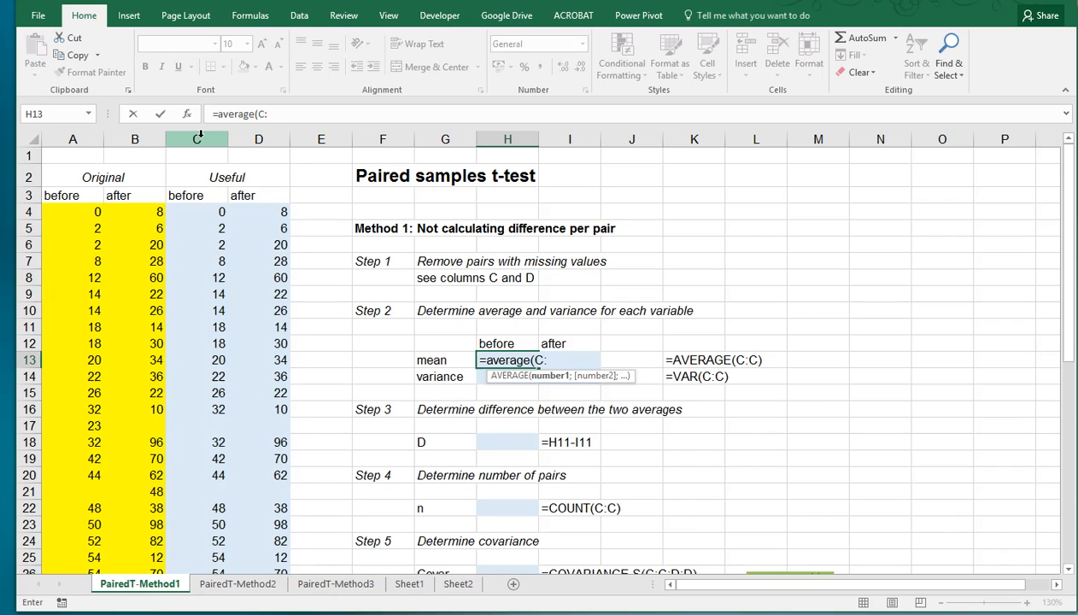
pyautogui.write('C)')
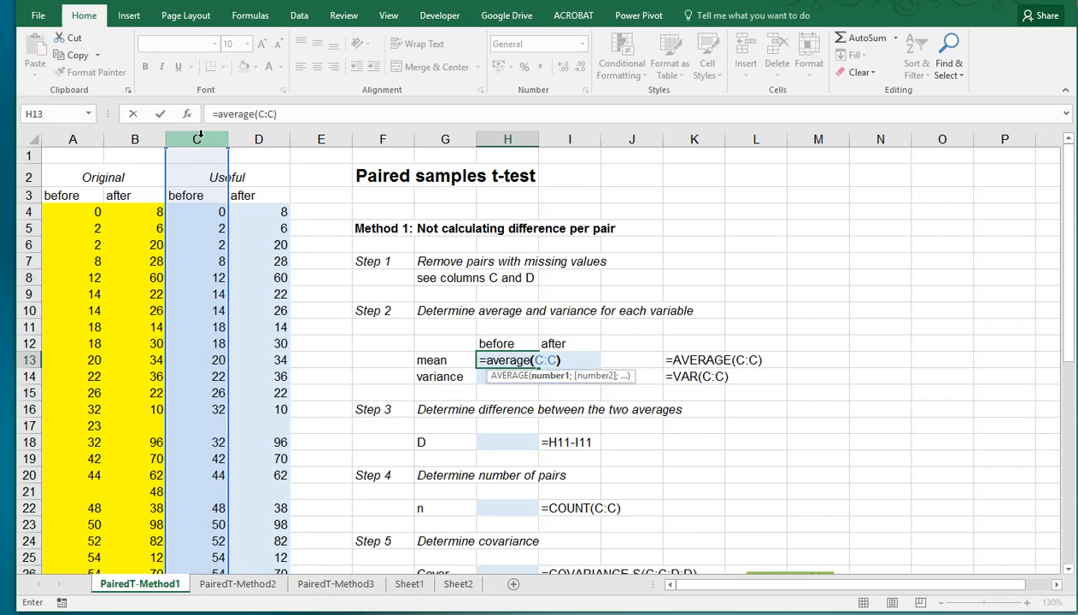
pyautogui.press('Return')
# Step: Calculate the variance of the useful before values in H14 with =VAR(C:C)
pyautogui.write('=var')
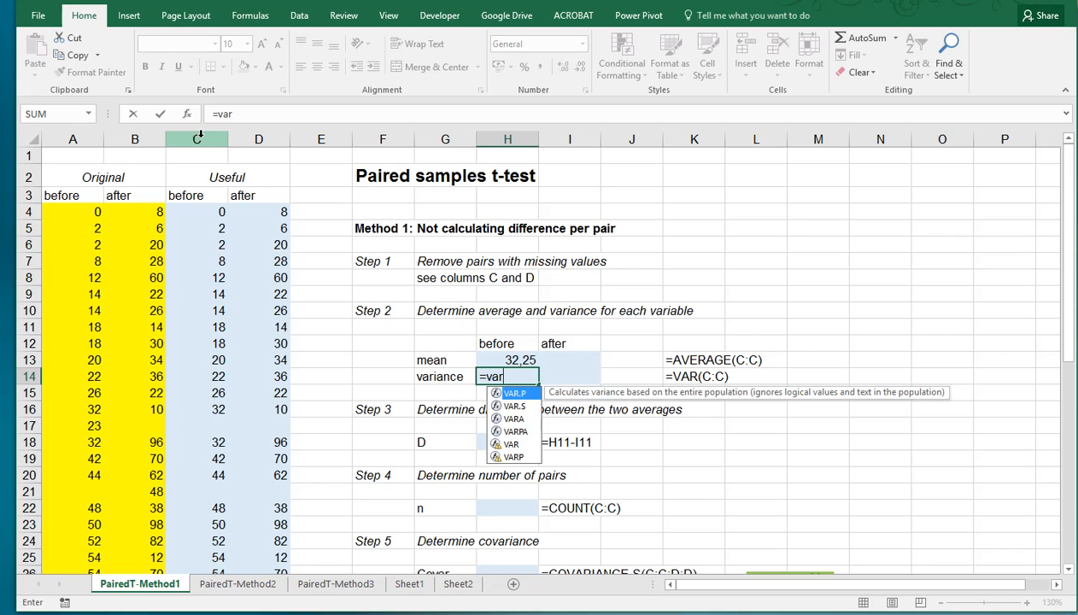
pyautogui.write('(C')
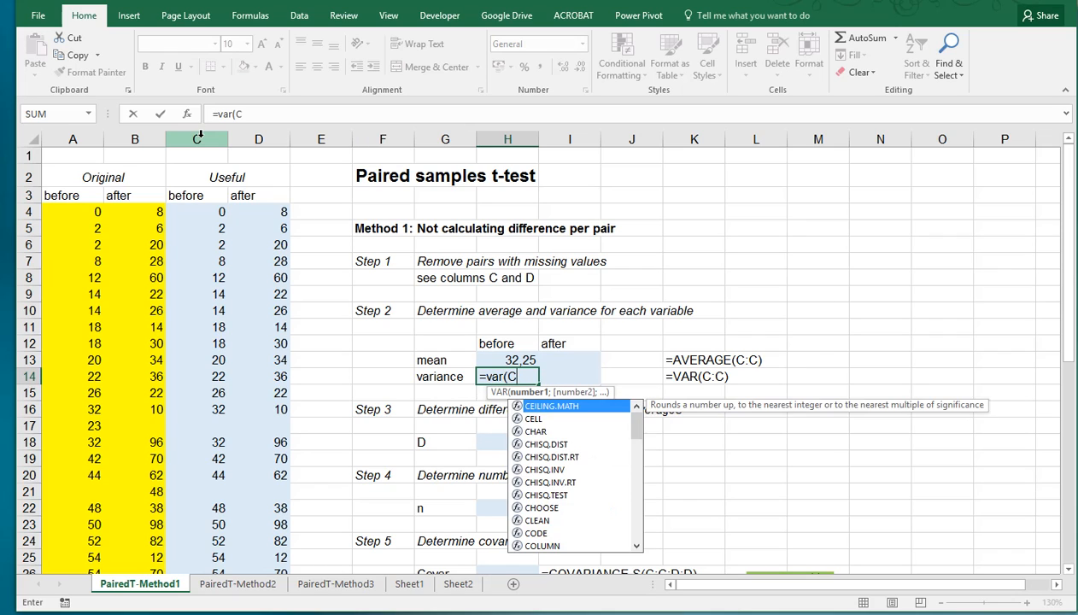
pyautogui.write(':C)')
pyautogui.press('Return')
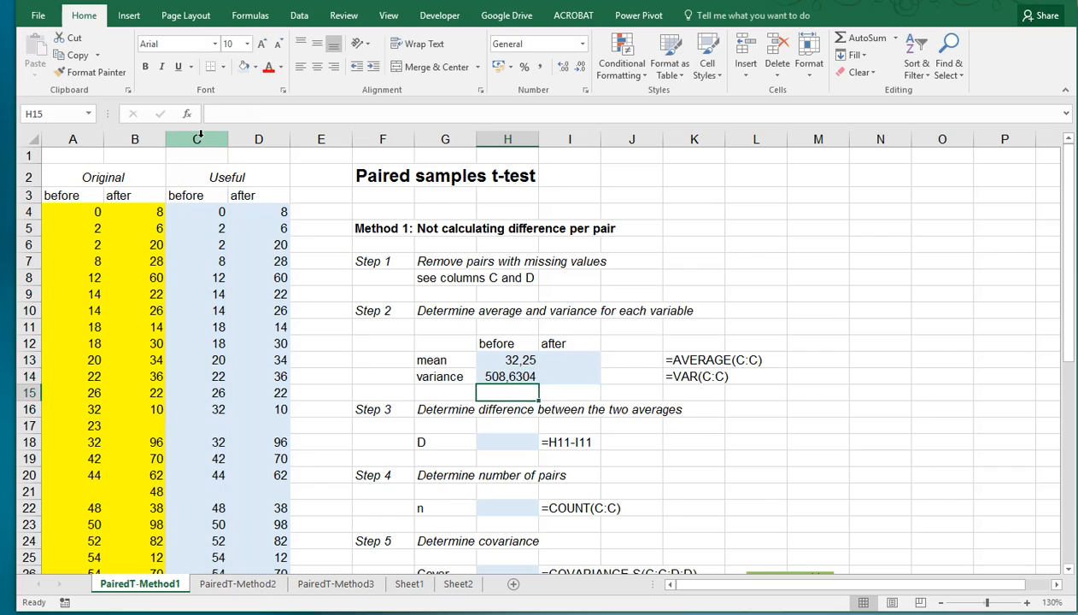
# Step: Copy the mean and variance formulas from H13:H14 into I13:I14 for the after values
pyautogui.press('Up')
pyautogui.press('Up')
pyautogui.hotkey('shift', 'Down')
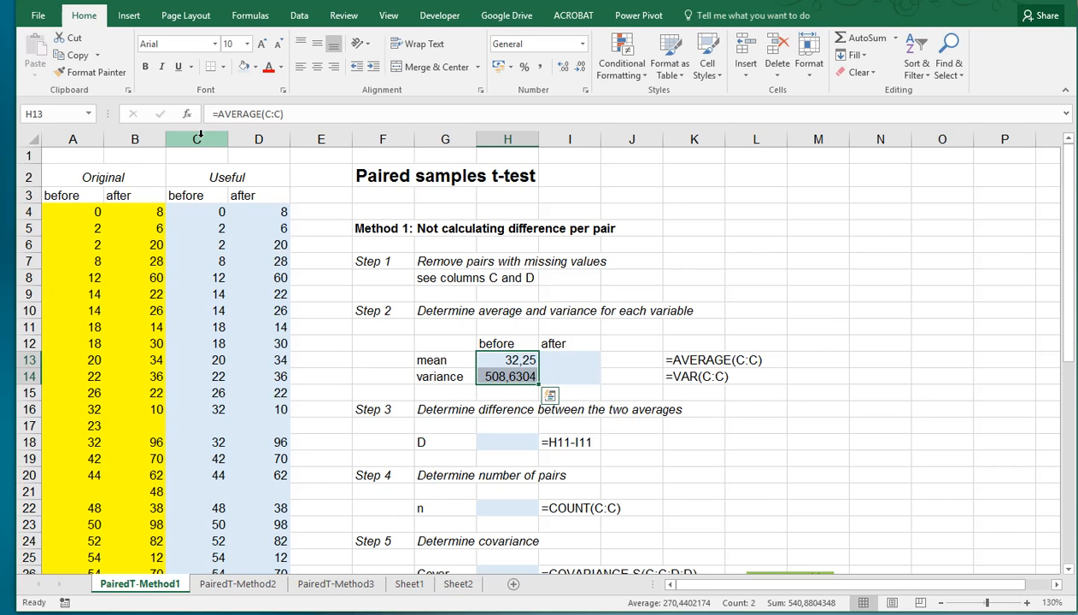
pyautogui.hotkey('ctrl', 'c')
pyautogui.press('Right')
pyautogui.hotkey('ctrl', 'v')
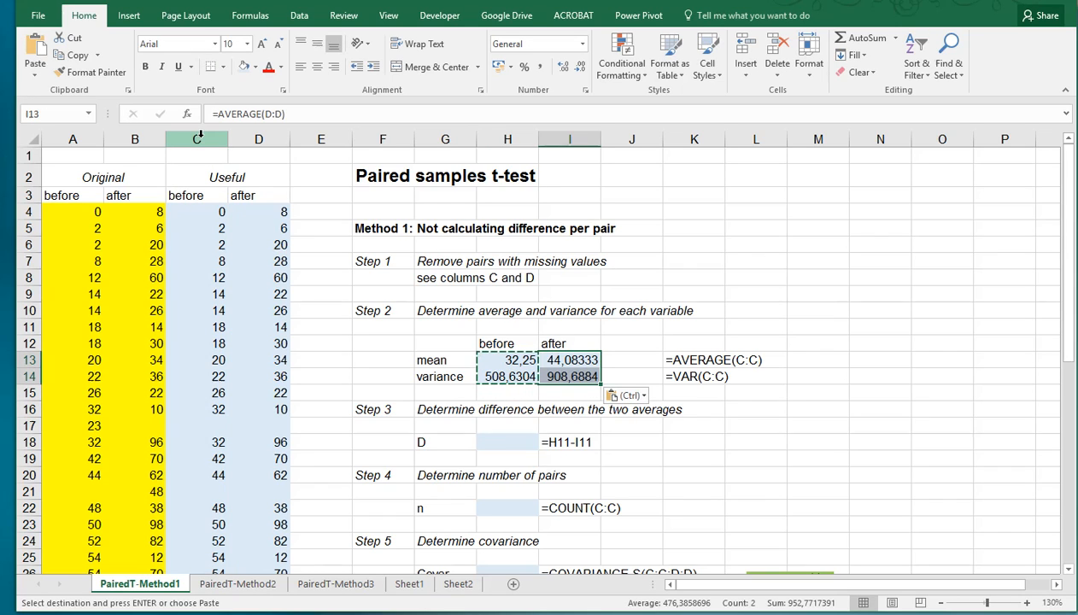
# Step: Calculate the difference between the before and after means in H18 with =H13-I13
pyautogui.press('Left')
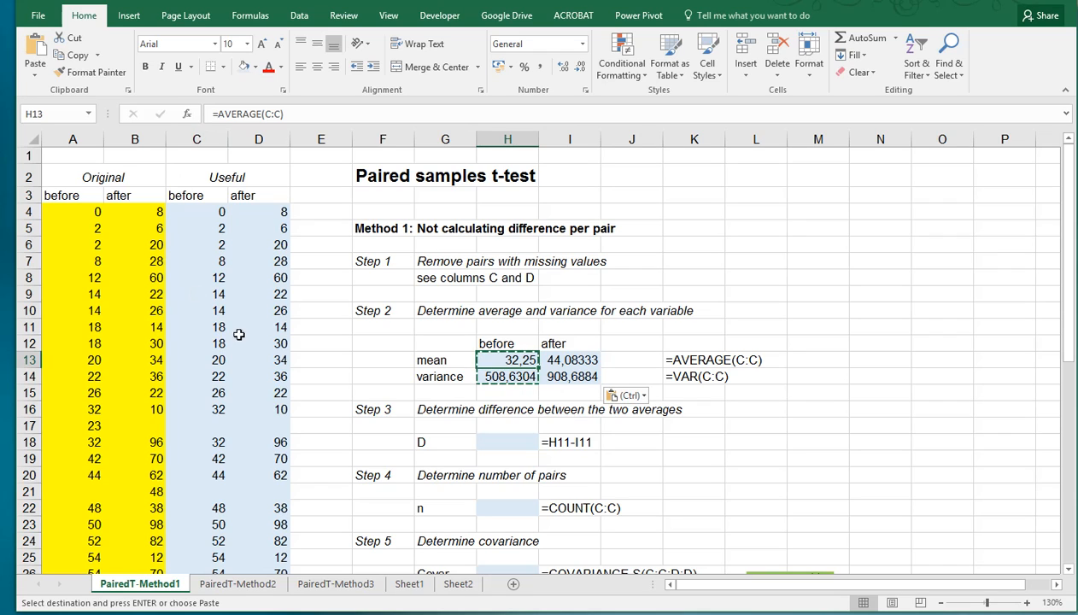
pyautogui.click(499, 442)
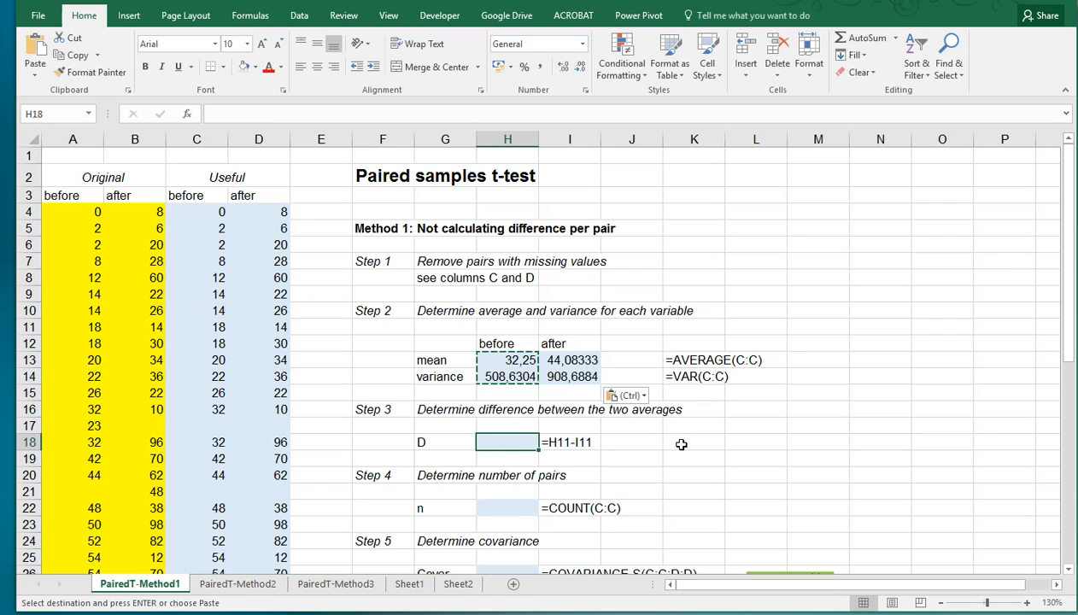
pyautogui.write('=')
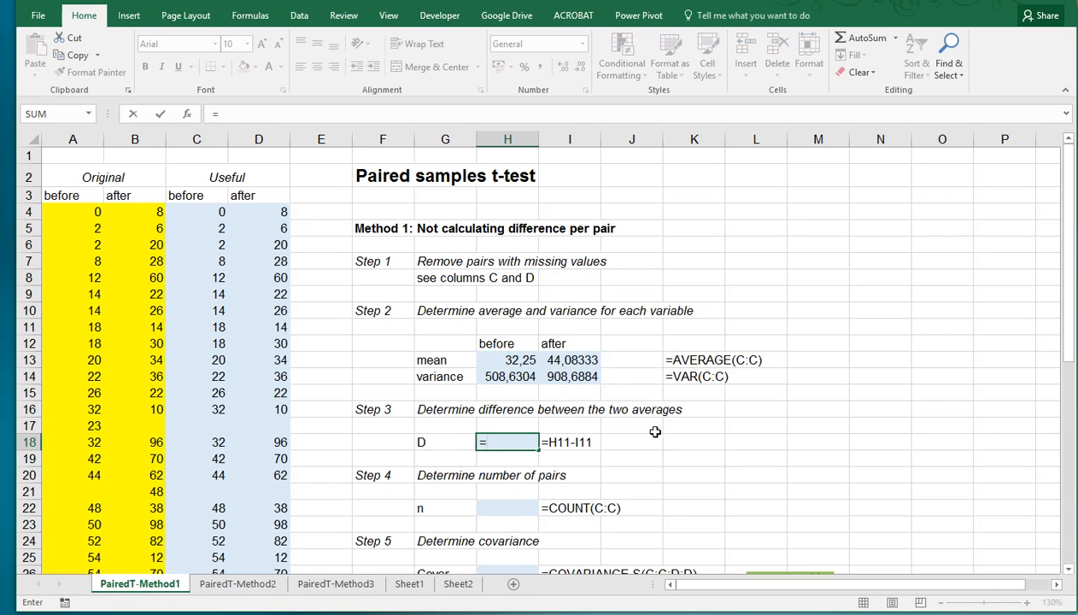
pyautogui.click(510, 359)
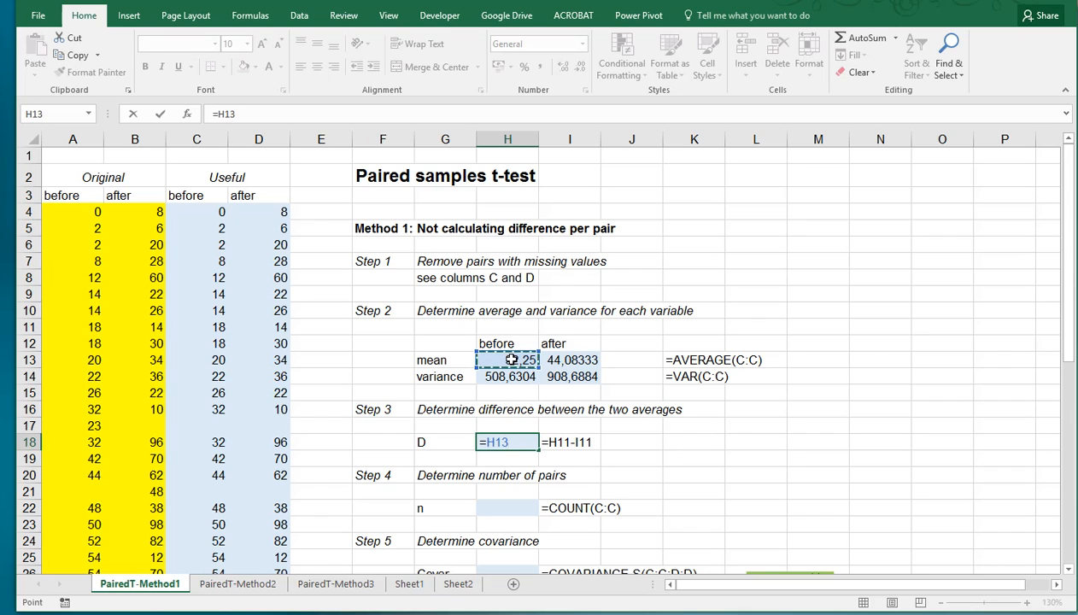
pyautogui.write('-')
pyautogui.click(562, 360)
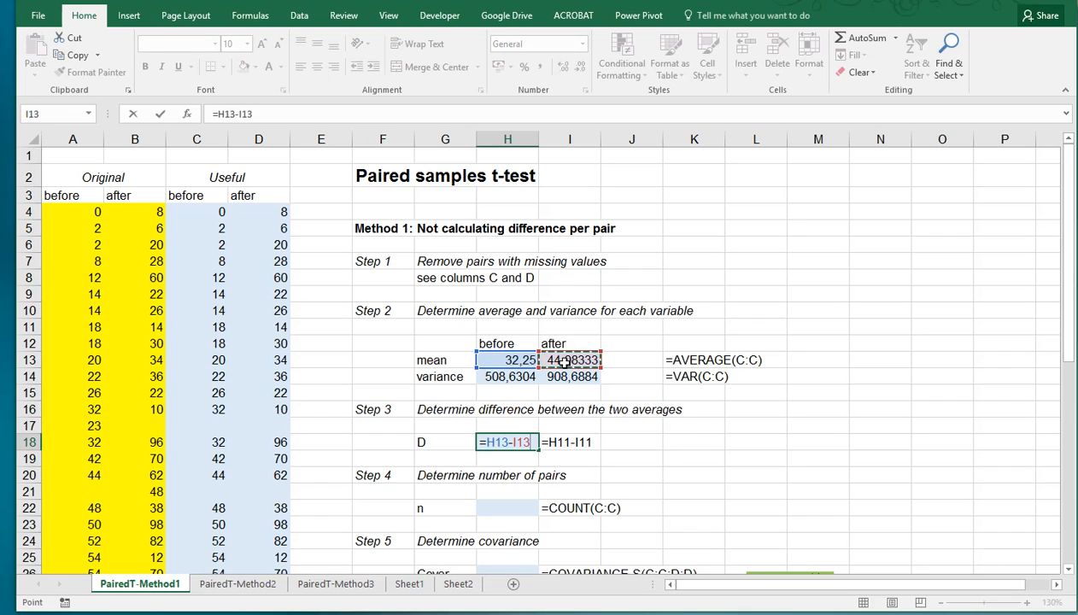
pyautogui.press('Return')
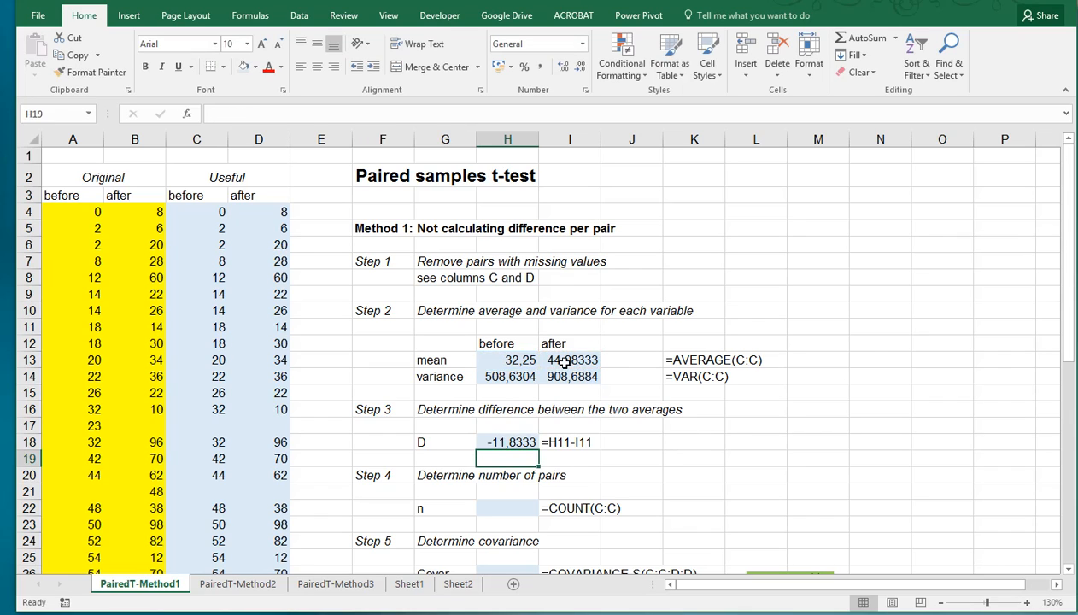
# Step: Count the number of pairs in H22 with =COUNT(C:C)
pyautogui.click(516, 509)
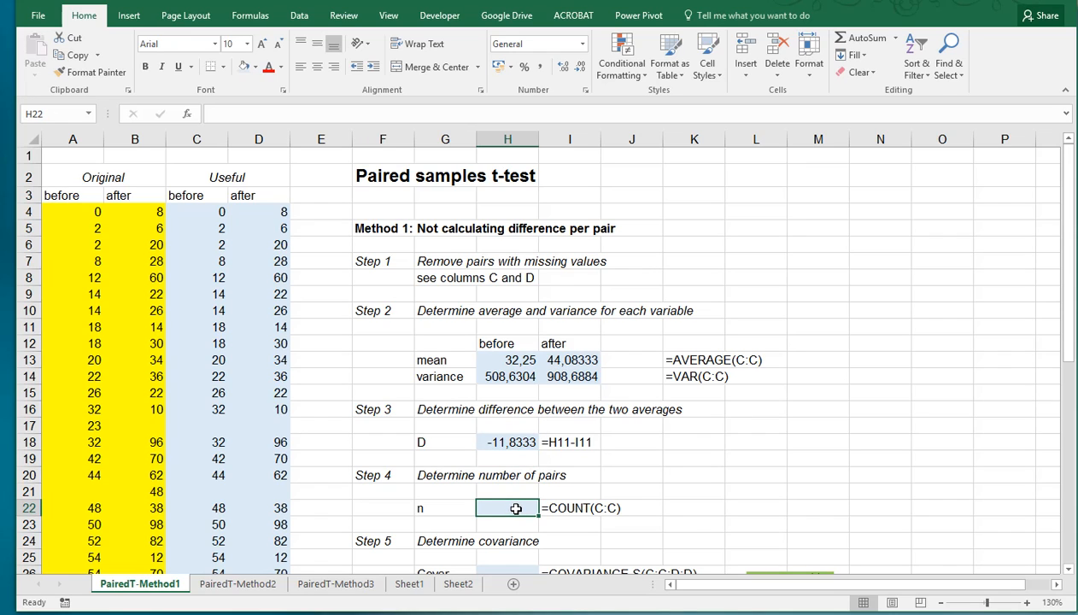
pyautogui.write('=')
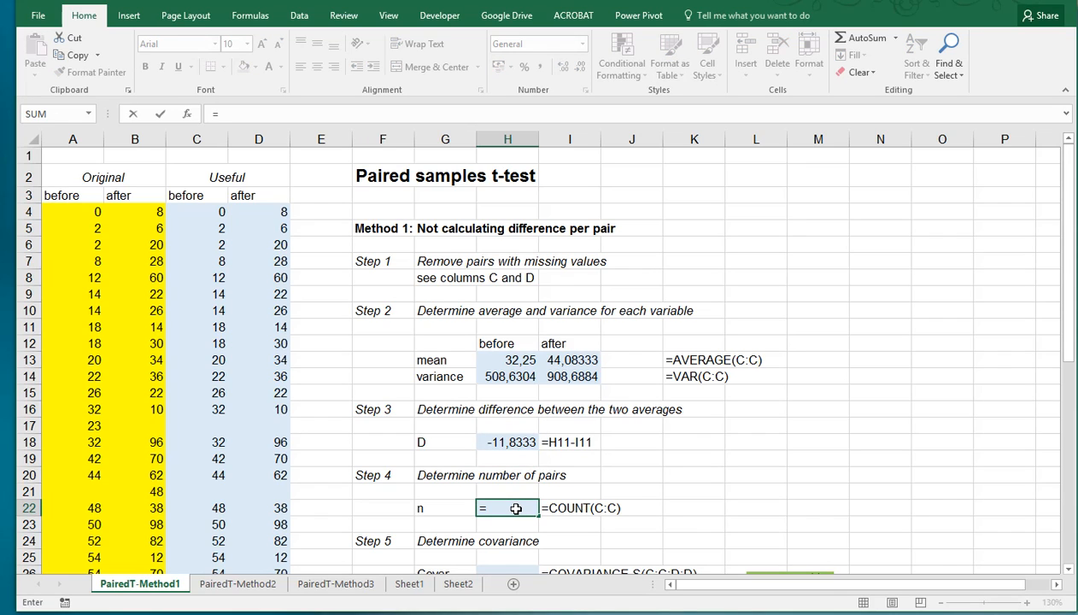
pyautogui.write('count(C:C')
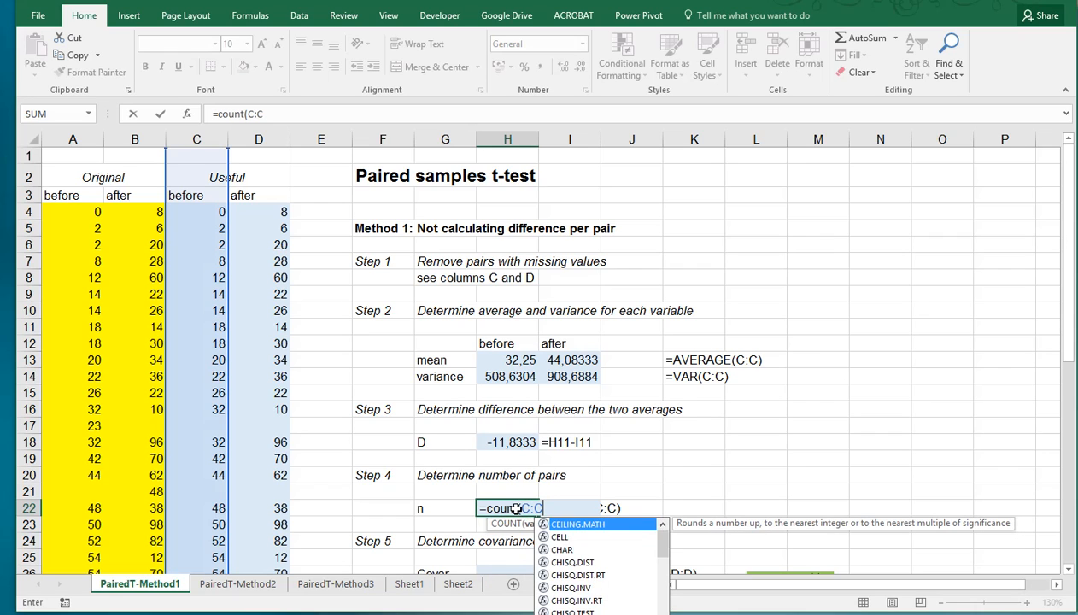
pyautogui.press('Escape')
pyautogui.write(';')
pyautogui.press('BackSpace')
pyautogui.write(')')
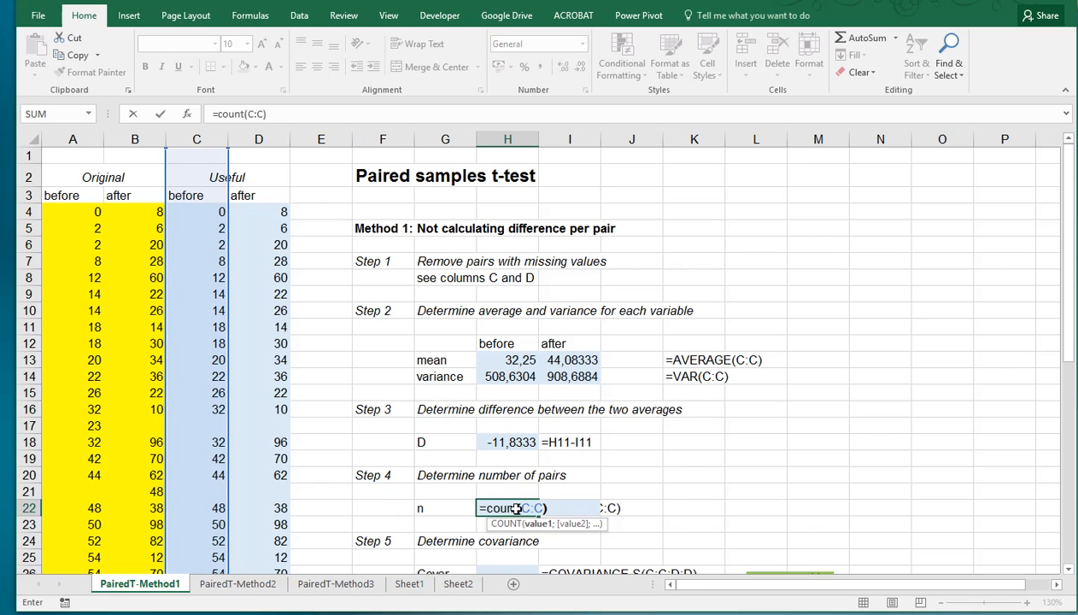
pyautogui.press('Return')
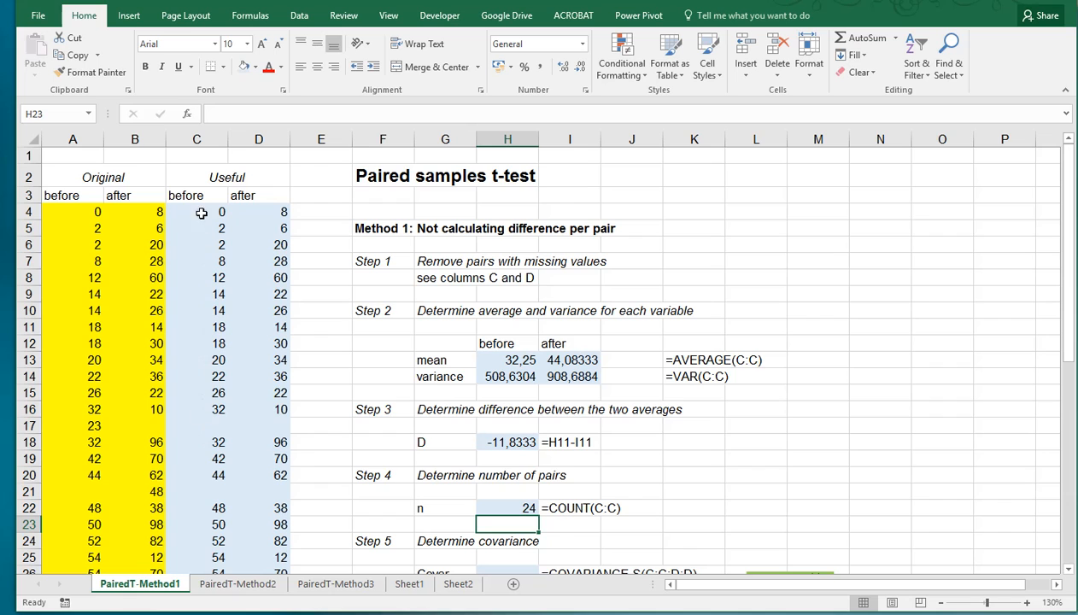
# Step: Calculate the sample covariance of the useful before and after values in H26 with =COVARIANCE.S(C:C;D:D)
pyautogui.scroll(-1, 468, 446)
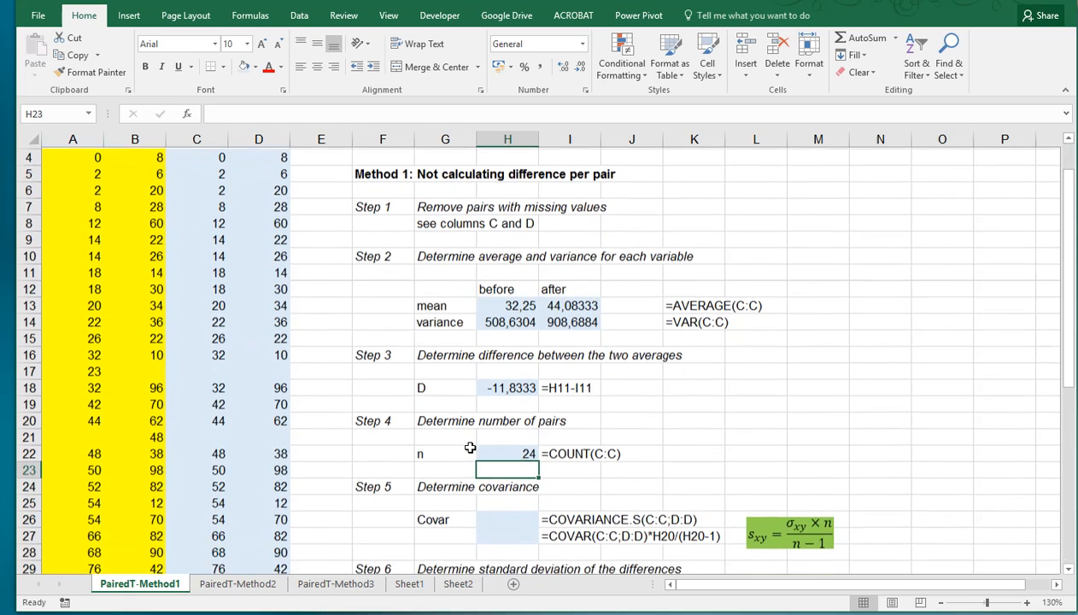
pyautogui.scroll(-1, 469, 448)
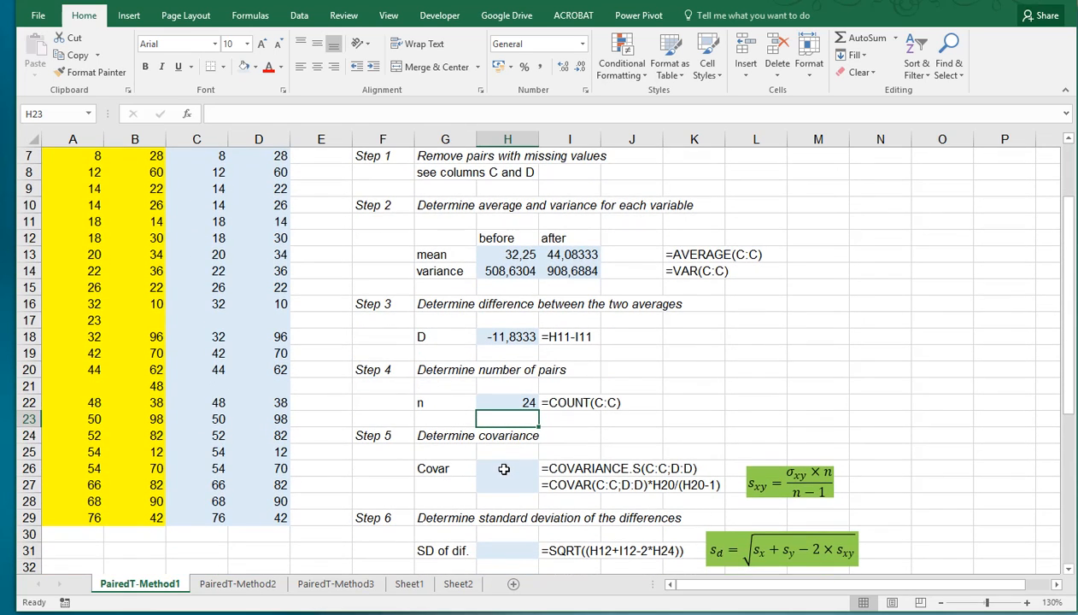
pyautogui.click(504, 469)
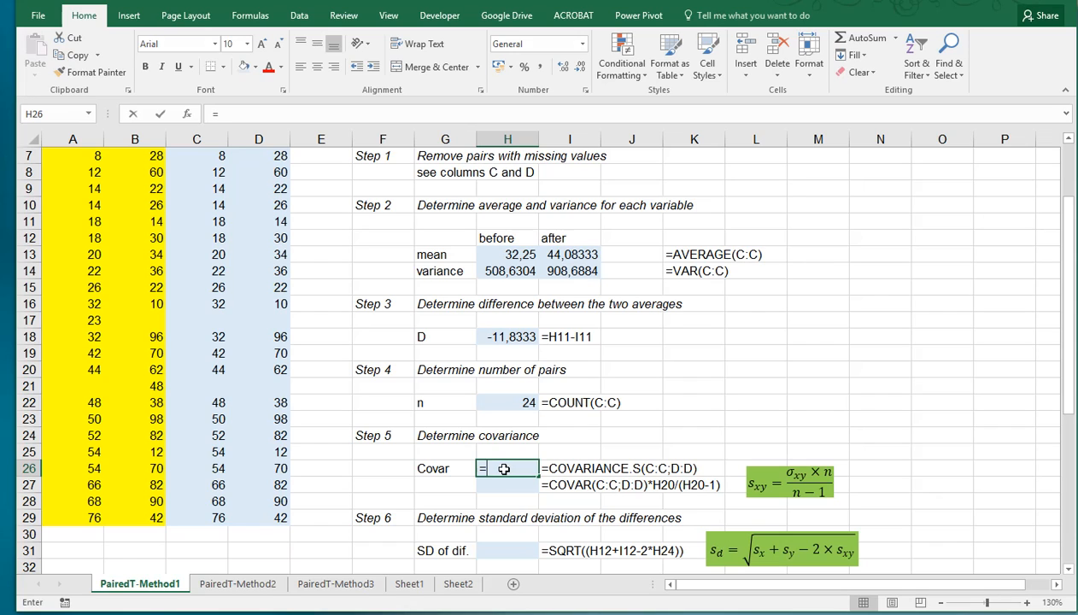
pyautogui.write('=covariance')
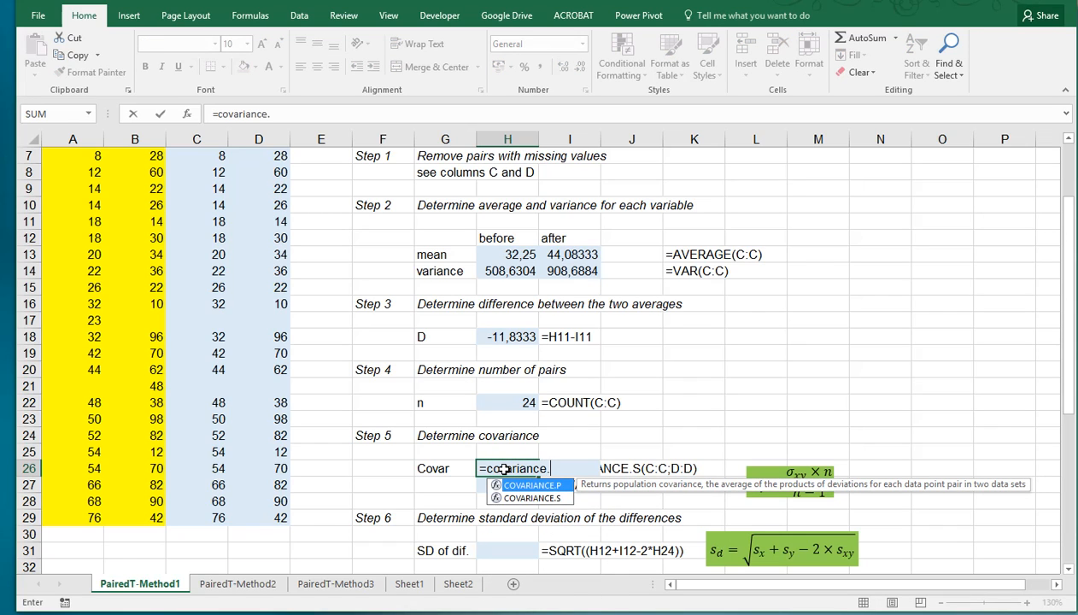
pyautogui.write('.S(')
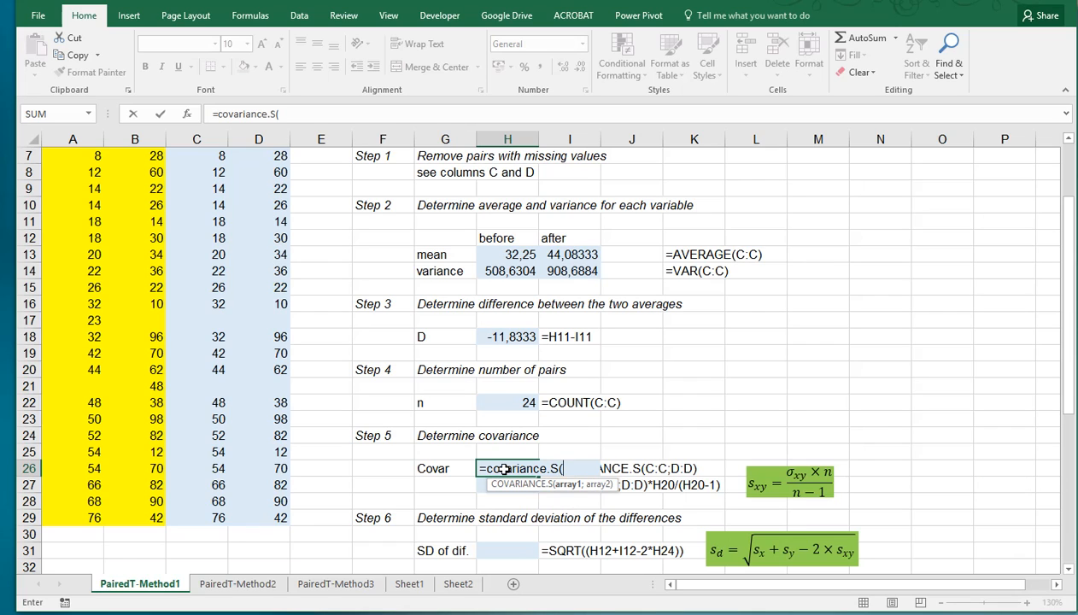
pyautogui.write('C:C;')
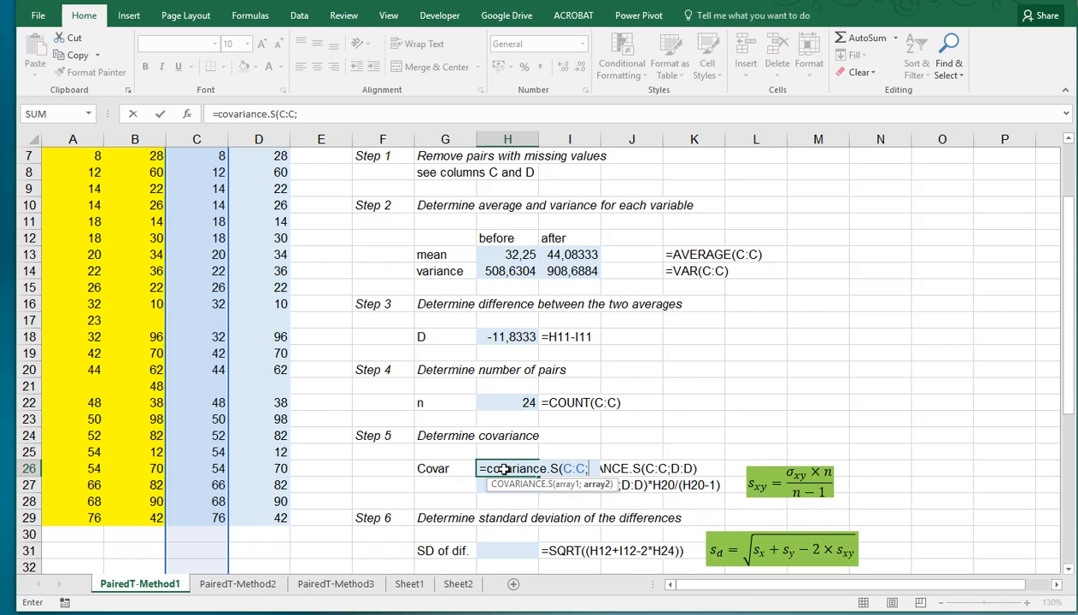
pyautogui.write('D:D')
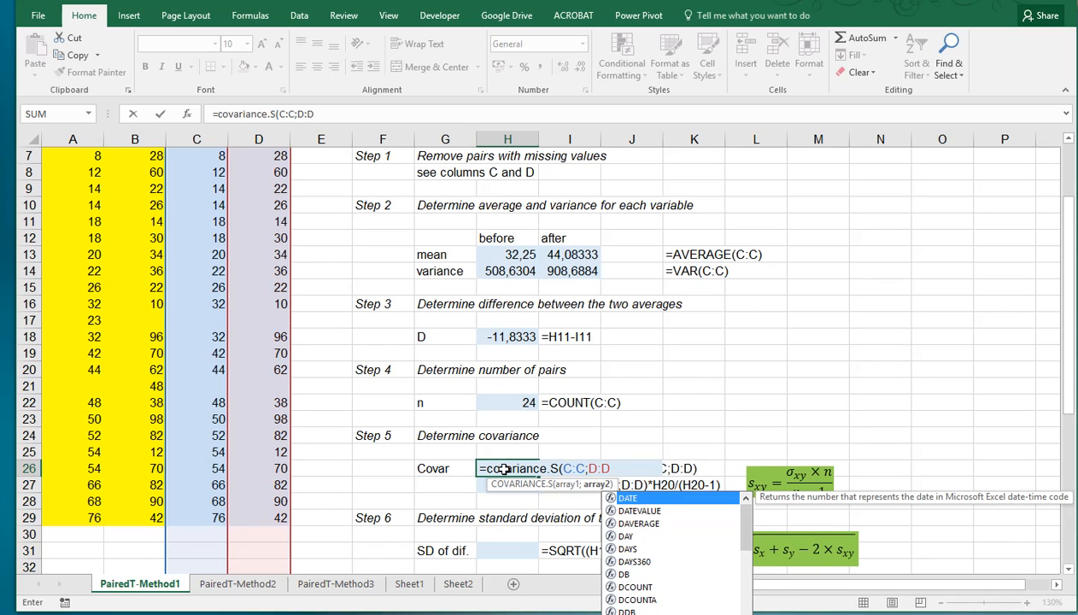
pyautogui.write(')')
pyautogui.hotkey('ctrl', 'Return')
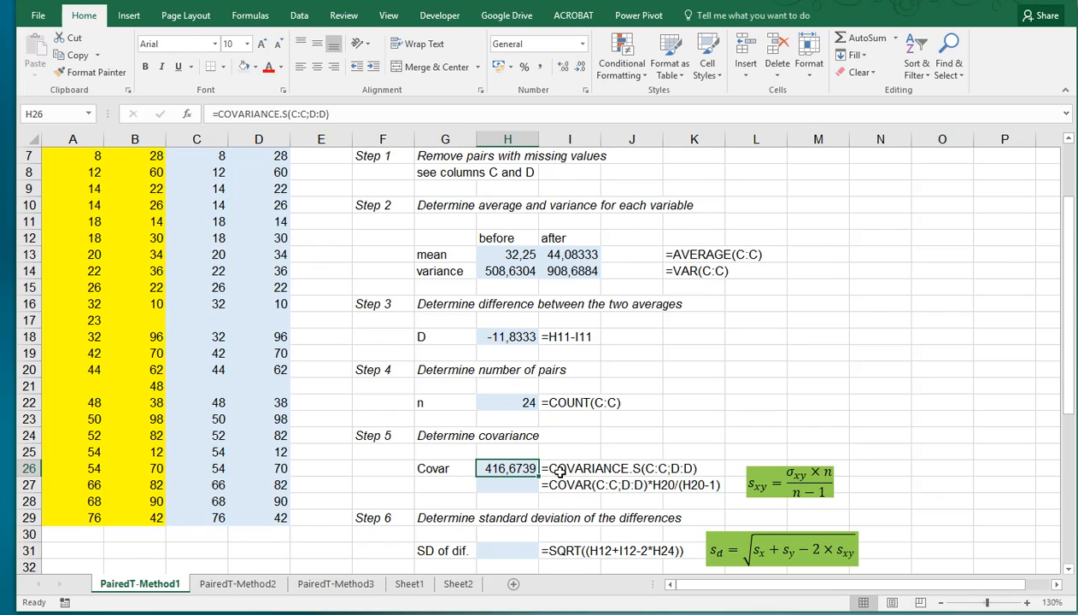
# Step: Calculate the population covariance of the useful before and after values in H27 with =COVAR(C:C;D:D)
pyautogui.click(507, 483)
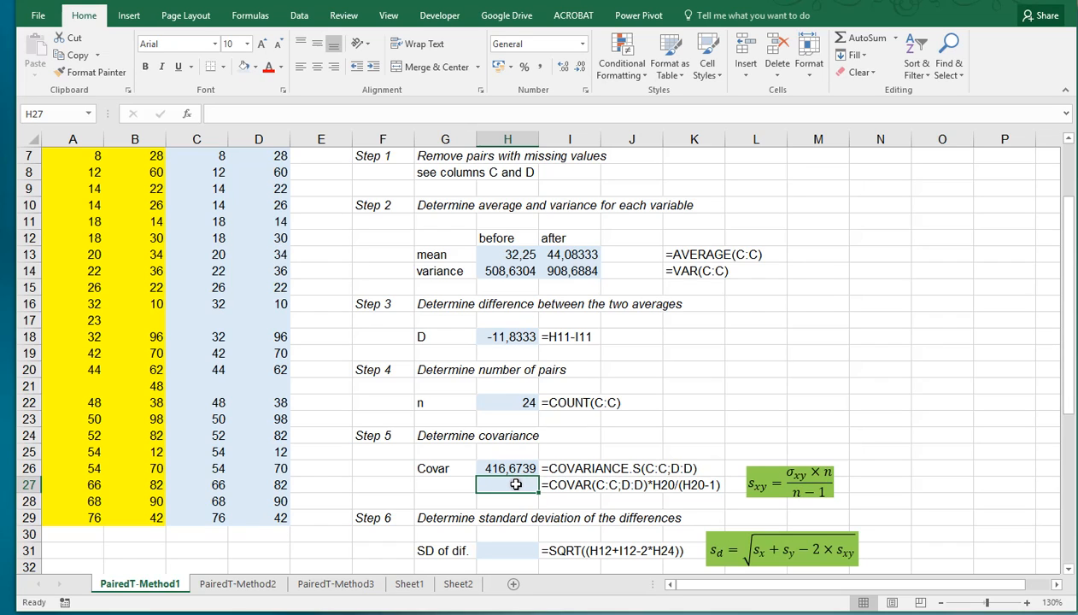
pyautogui.write('=co')
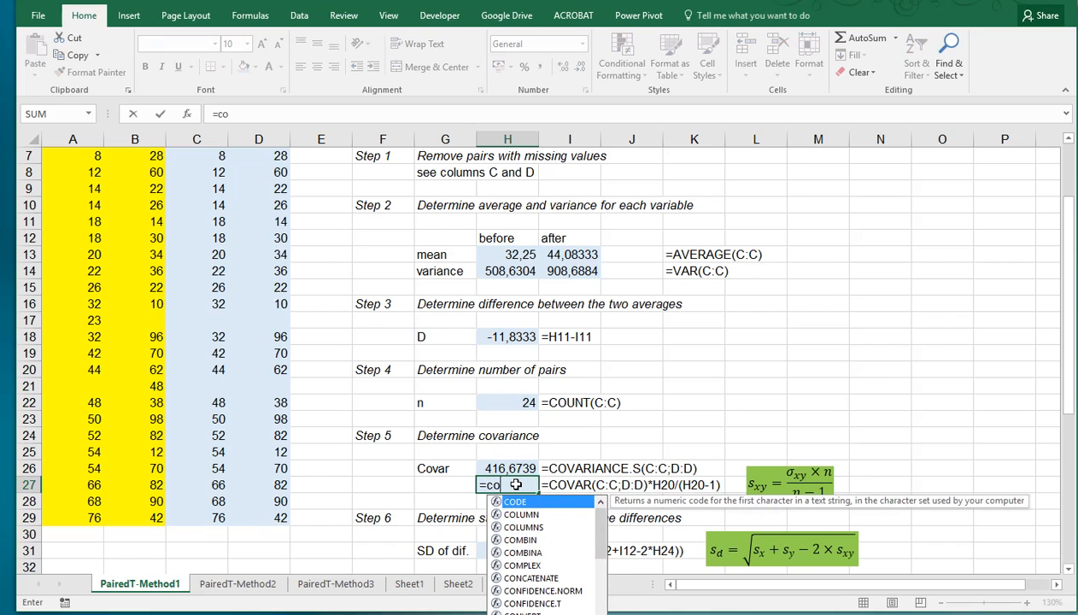
pyautogui.write('var(')
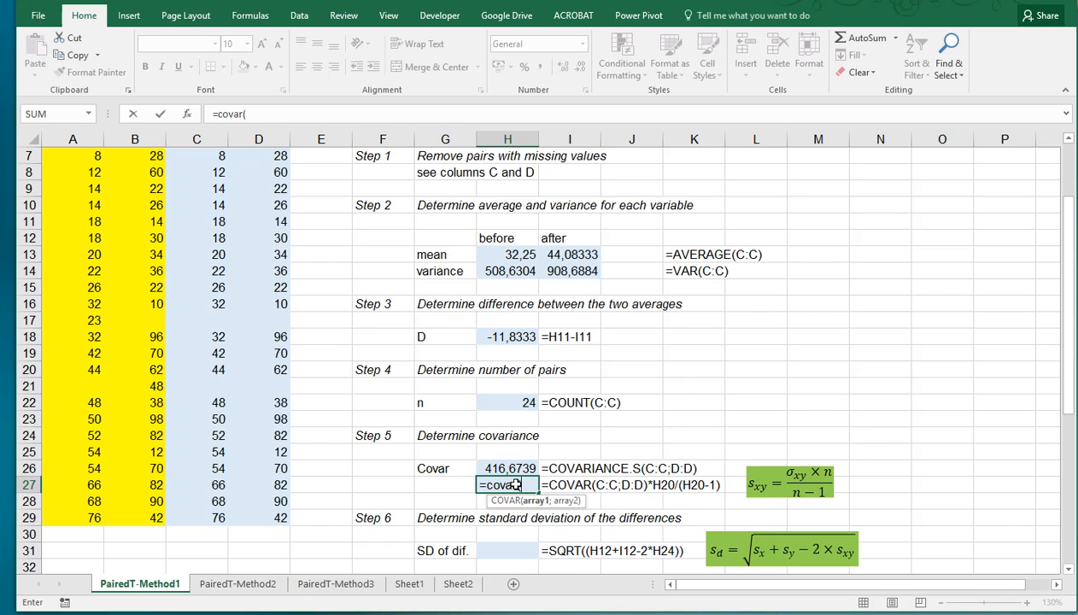
pyautogui.write('C:C;')
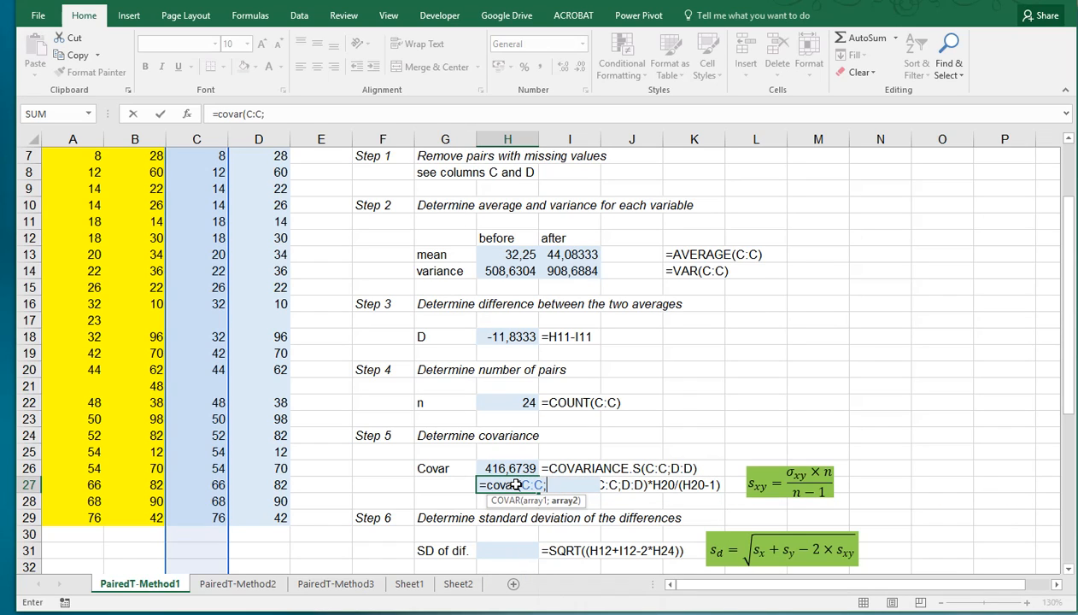
pyautogui.write('D:D)')
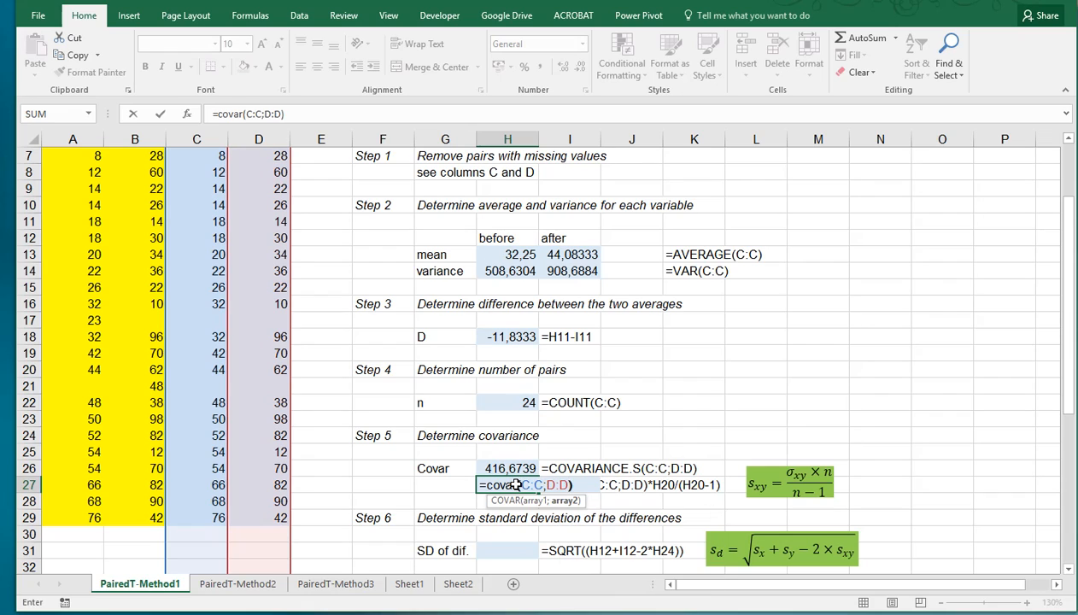
pyautogui.press('Return')
# Step: Extend the COVAR formula in H27 with *H22/(H22-1) to convert it to the sample covariance
pyautogui.click(516, 484)
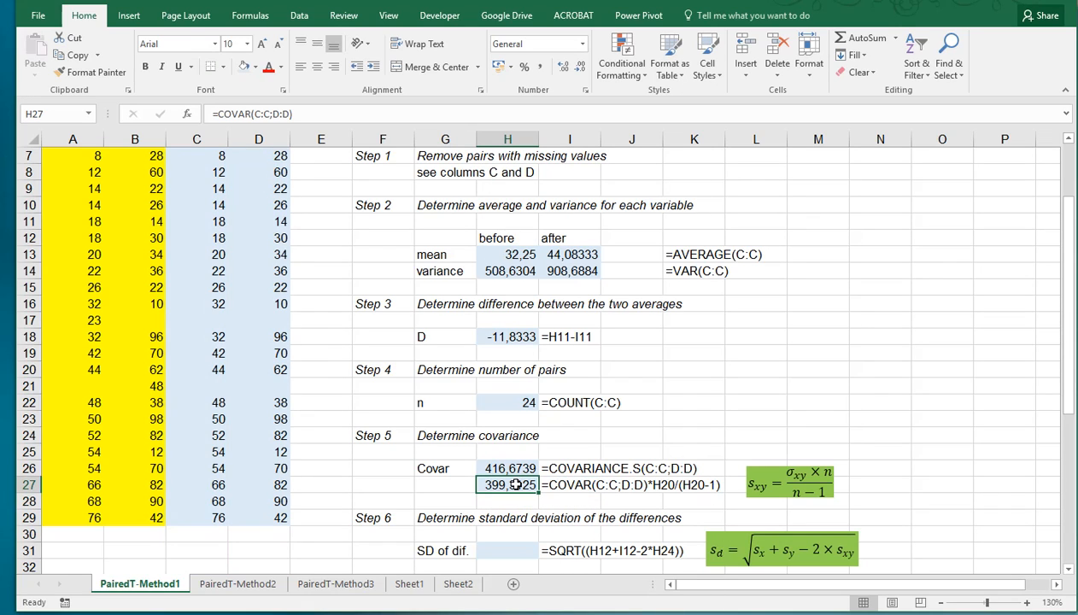
pyautogui.doubleClick(516, 484)
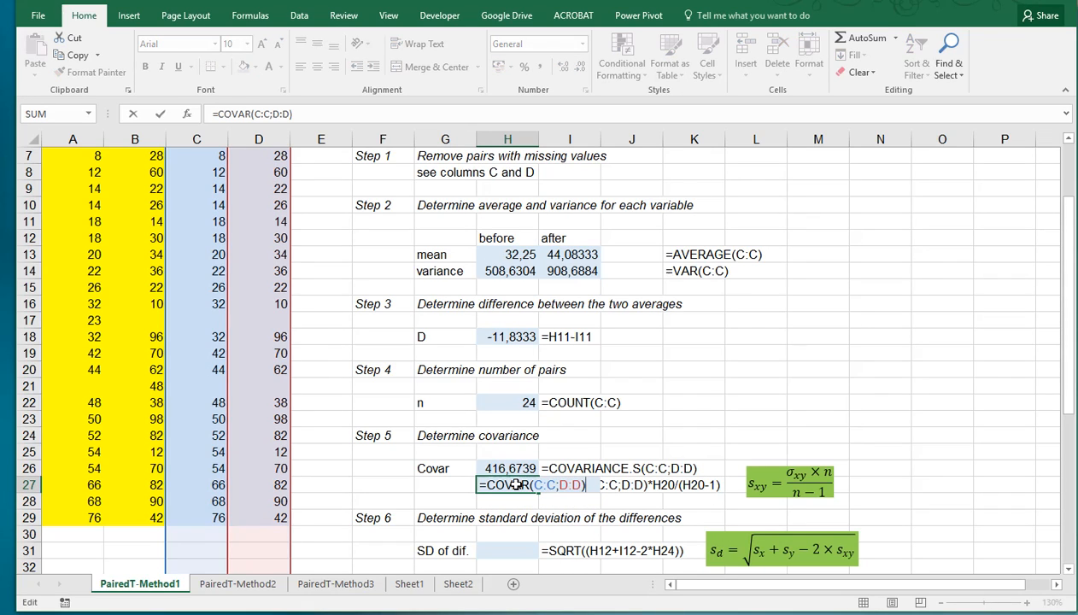
pyautogui.write('*')
pyautogui.click(495, 403)
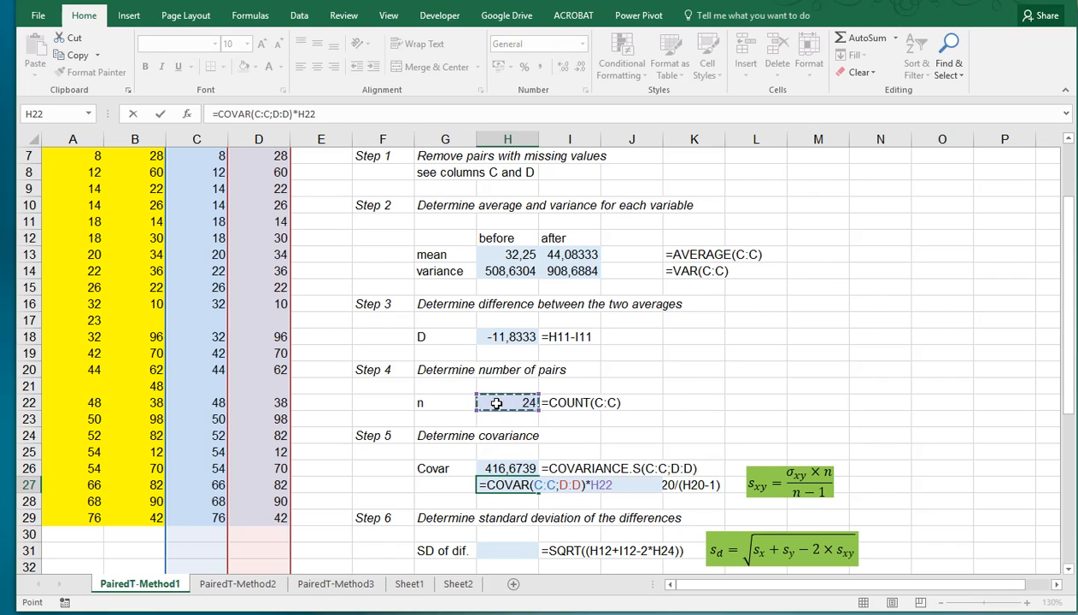
pyautogui.write('/(')
pyautogui.click(495, 403)
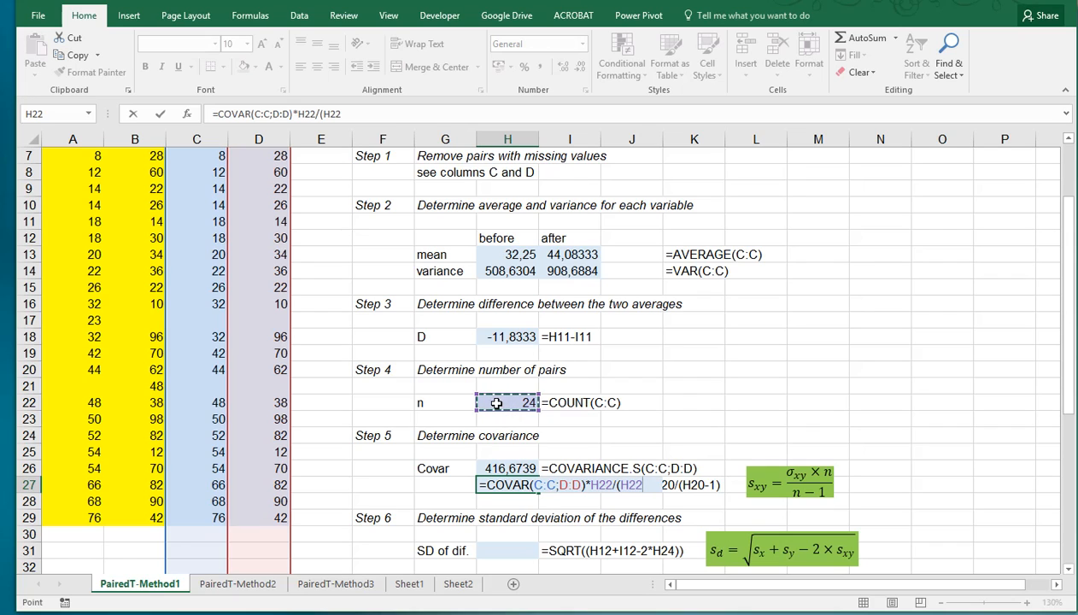
pyautogui.write('-1')
pyautogui.hotkey('ctrl', 'Return')
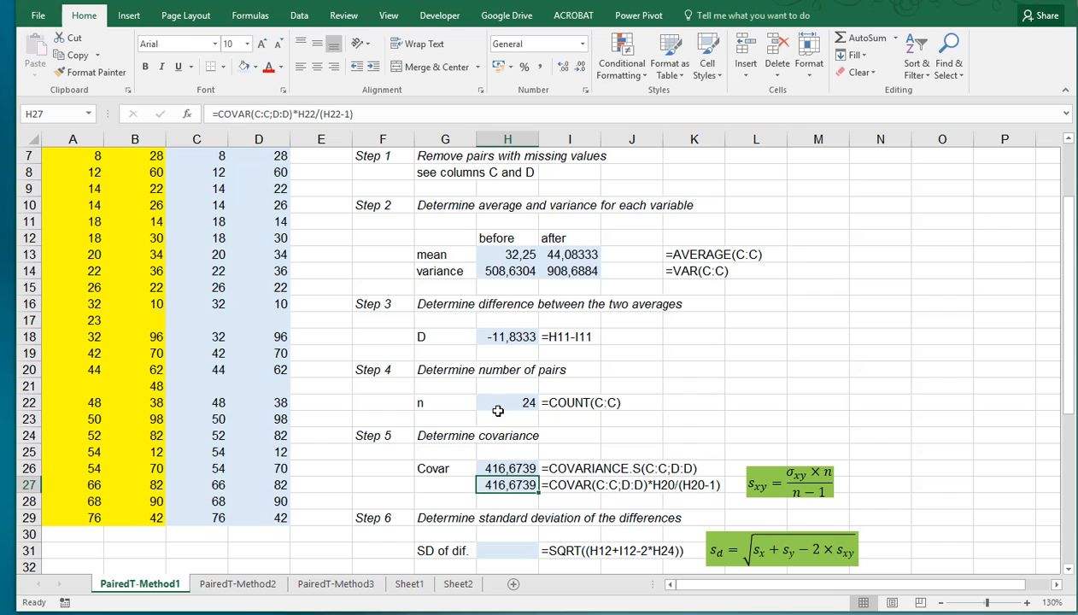
# Step: Calculate the standard deviation of the differences in H31 with =SQRT(H14+I14-2*H26)
pyautogui.scroll(-1, 495, 416)
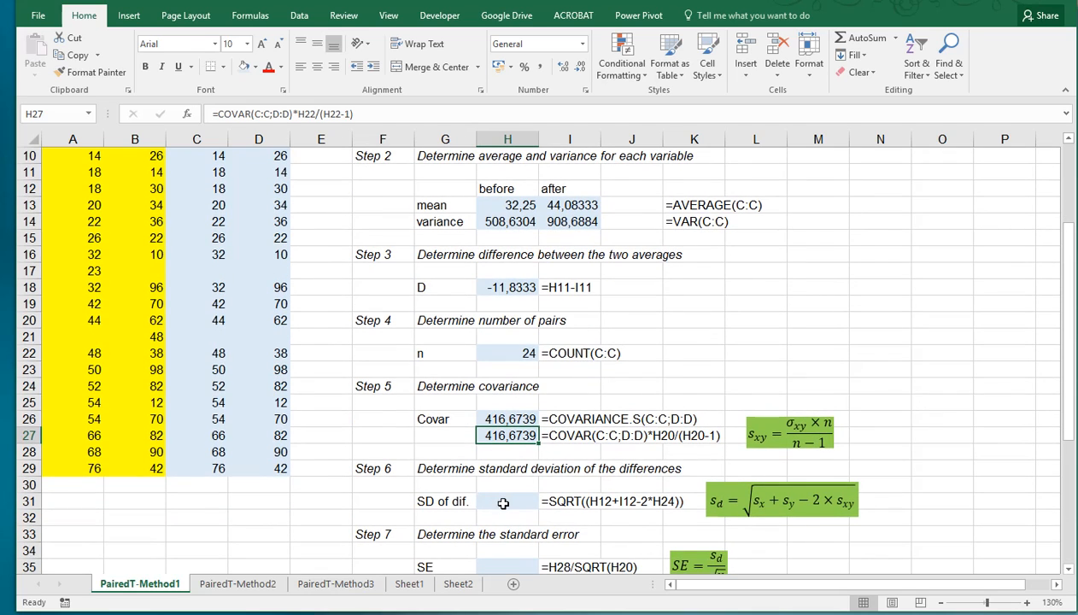
pyautogui.click(504, 502)
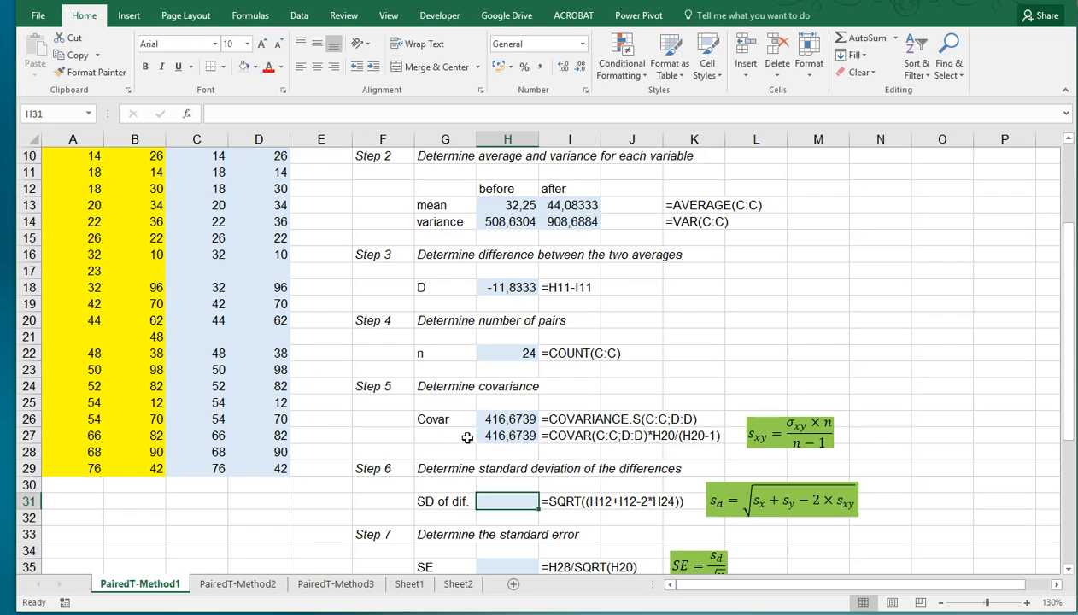
pyautogui.write('=')
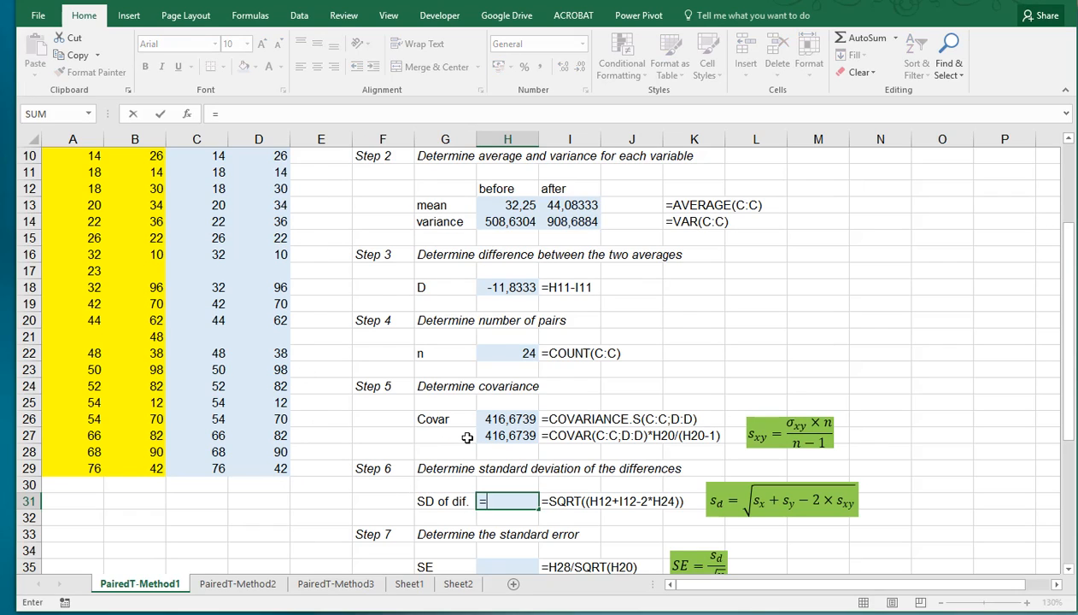
pyautogui.write('sqrt')
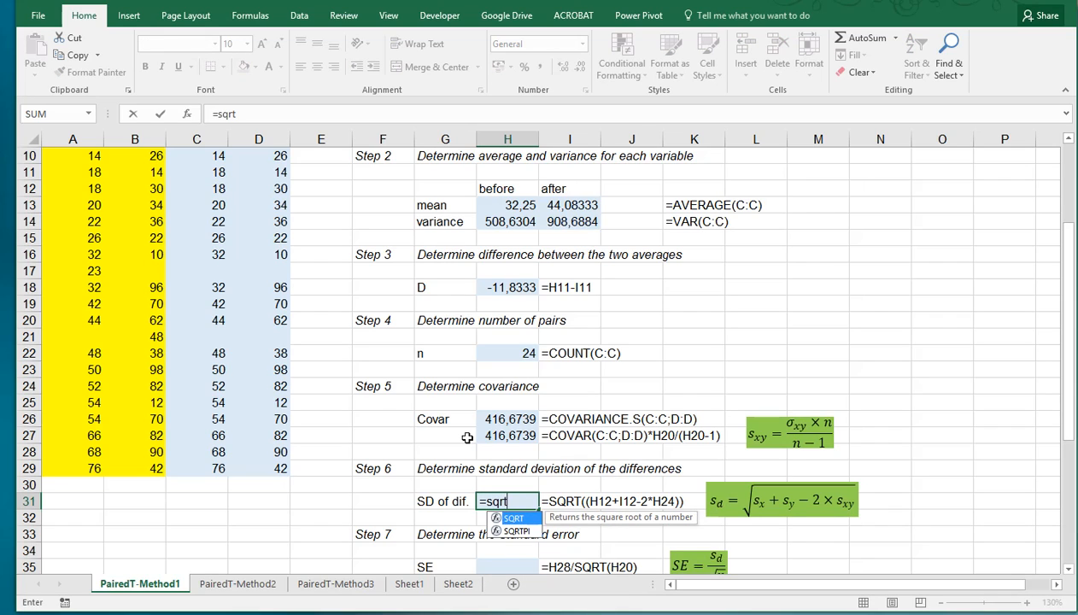
pyautogui.write('(')
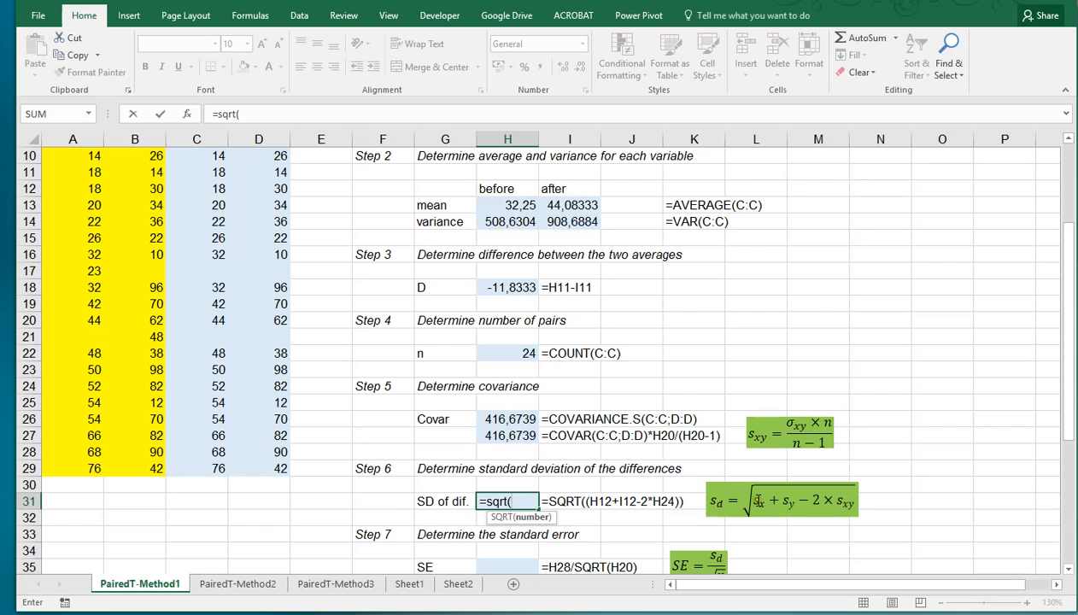
pyautogui.click(504, 222)
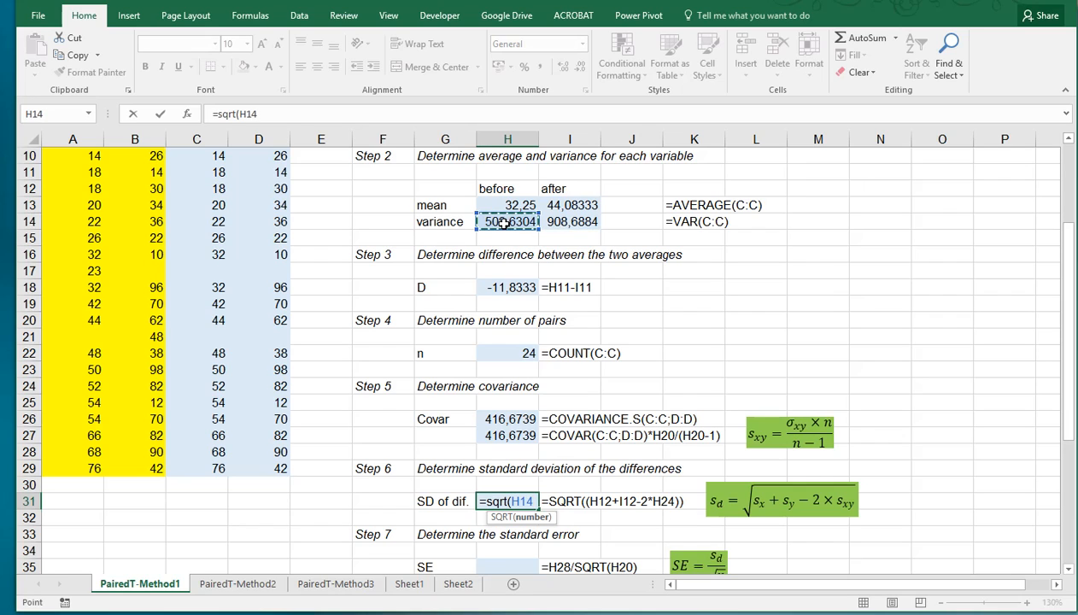
pyautogui.write('+')
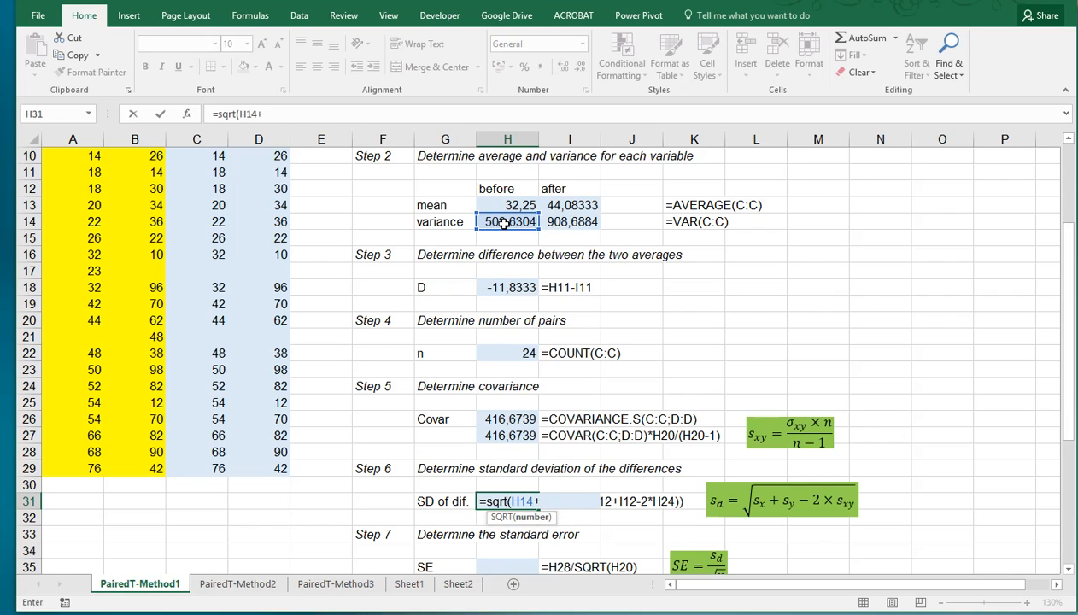
pyautogui.click(560, 224)
pyautogui.write('-2*')
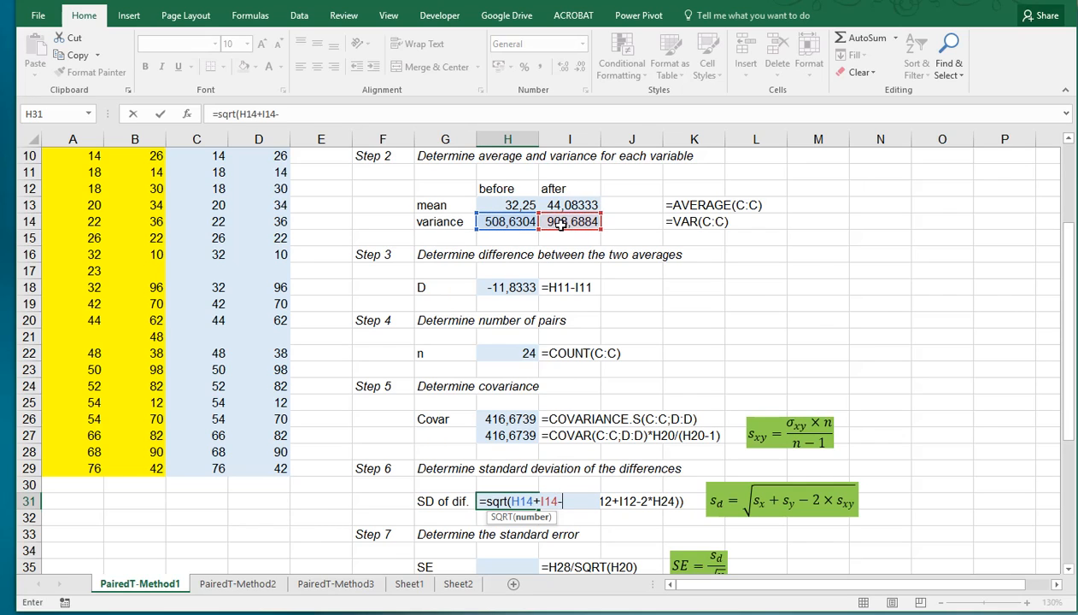
pyautogui.click(505, 420)
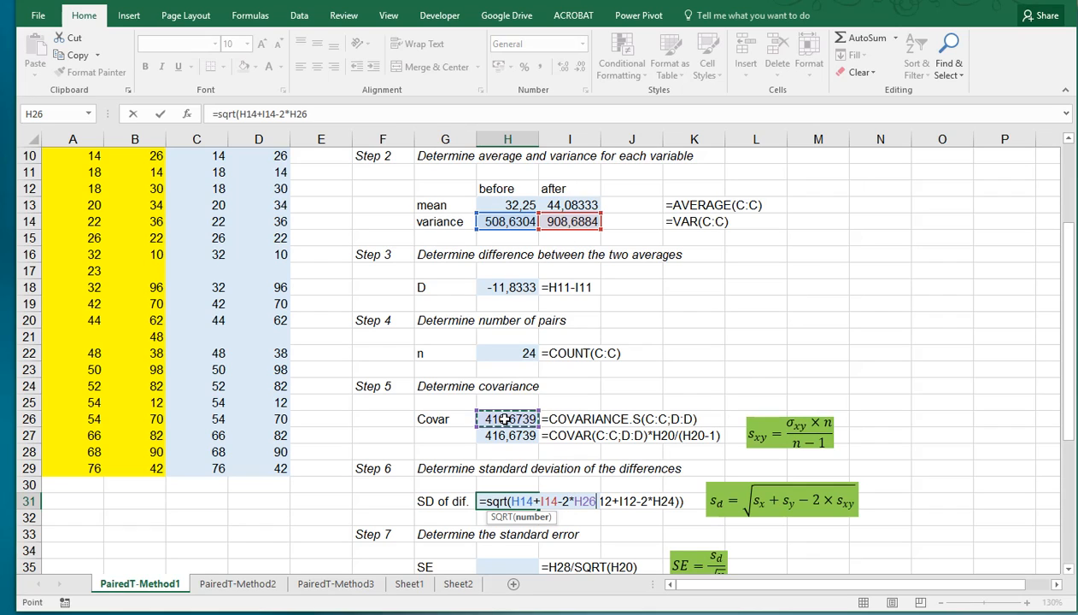
pyautogui.press('Return')
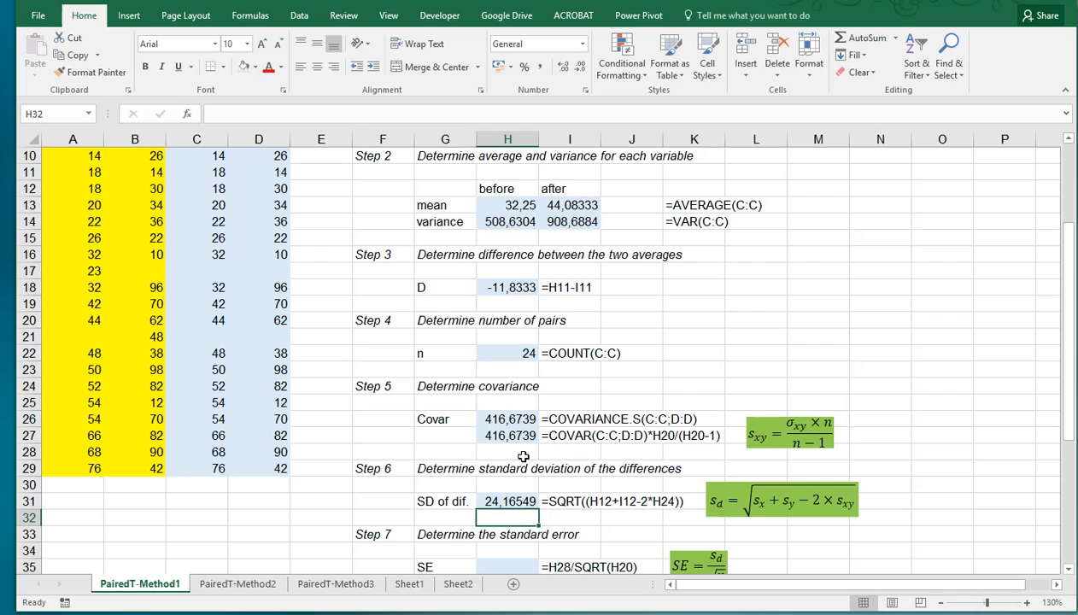
# Step: Replace s_x with s_x squared, using a subscript-superscript structure, under the root of the standard deviation equation in Step 6
pyautogui.click(772, 503)
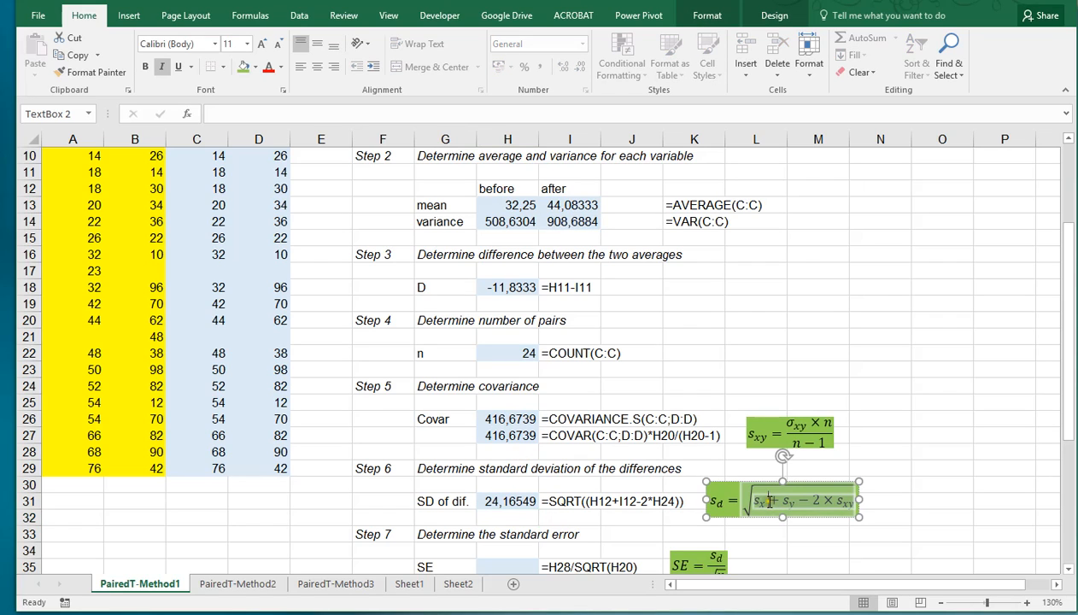
pyautogui.moveTo(749, 498); pyautogui.dragTo(770, 513)
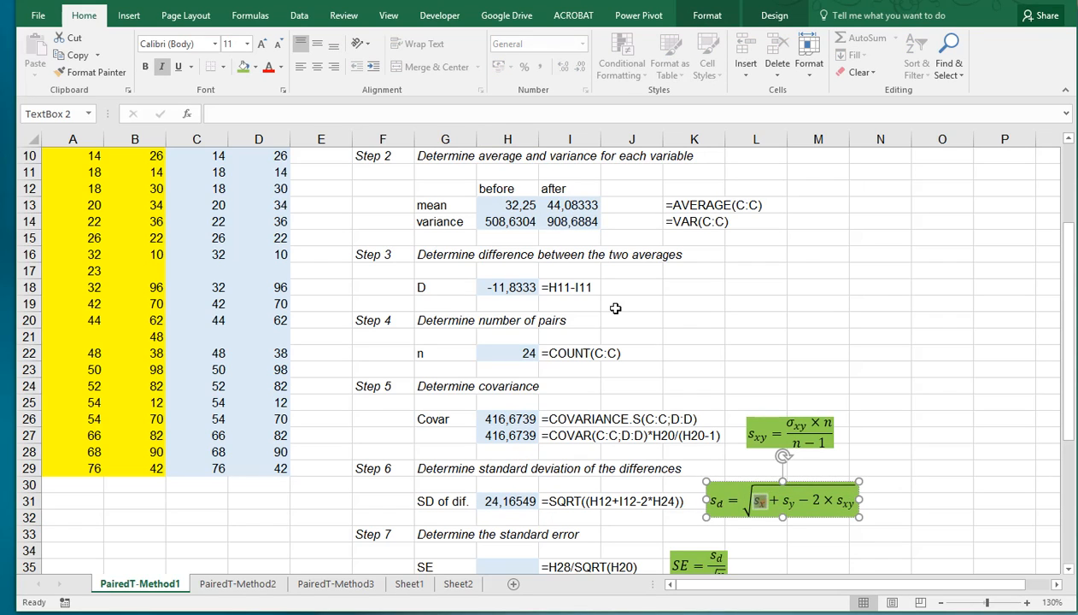
pyautogui.click(774, 15)
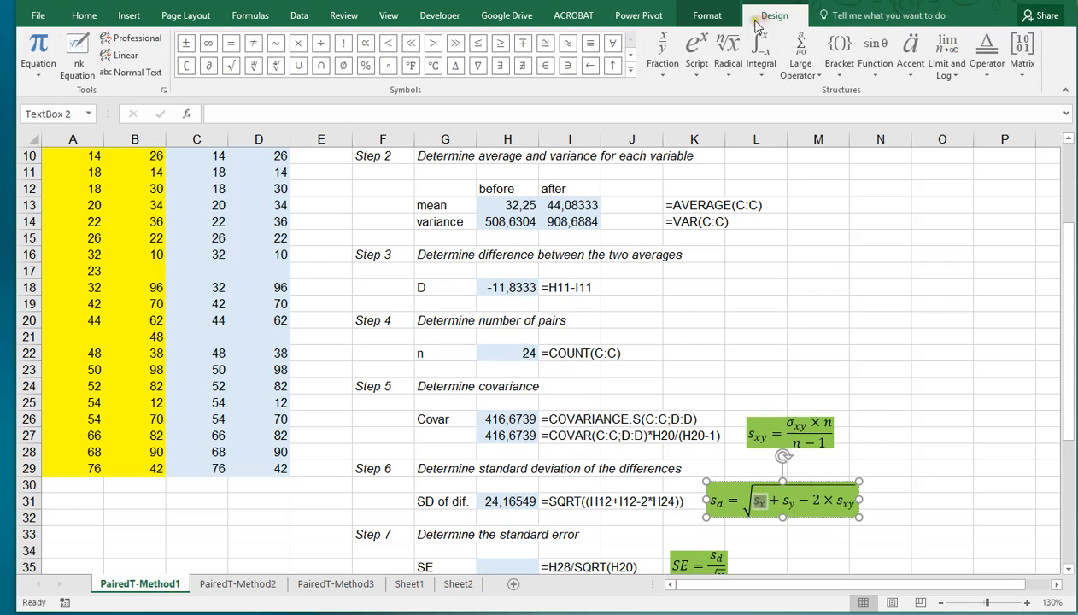
pyautogui.click(693, 60)
pyautogui.click(816, 130)
pyautogui.click(756, 502)
pyautogui.write('s')
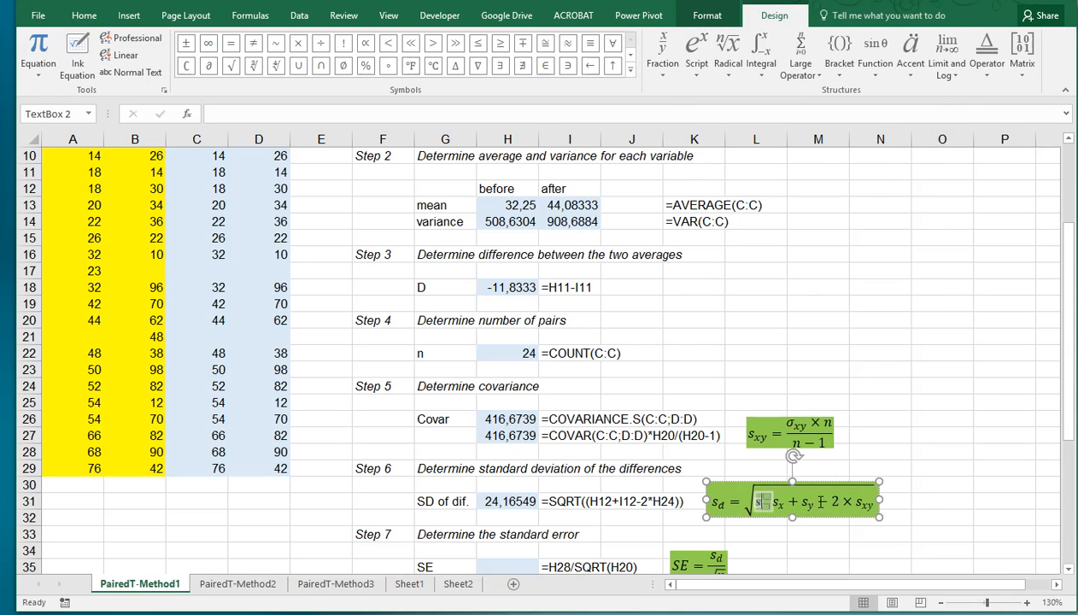
pyautogui.press('Right')
pyautogui.write('x')
pyautogui.press('Right')
pyautogui.write('2')
pyautogui.hotkey('shift', 'Left')
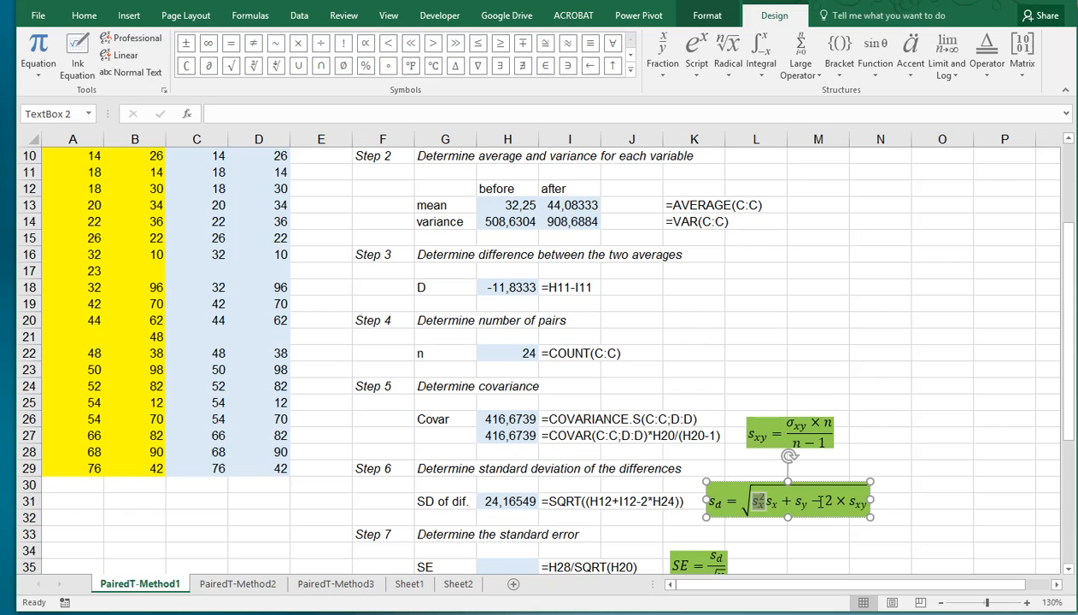
pyautogui.press('Right')
pyautogui.press('Delete')
pyautogui.press('Delete')
# Step: Replace s_y with s_y squared in the same standard deviation equation
pyautogui.hotkey('shift', 'Right')
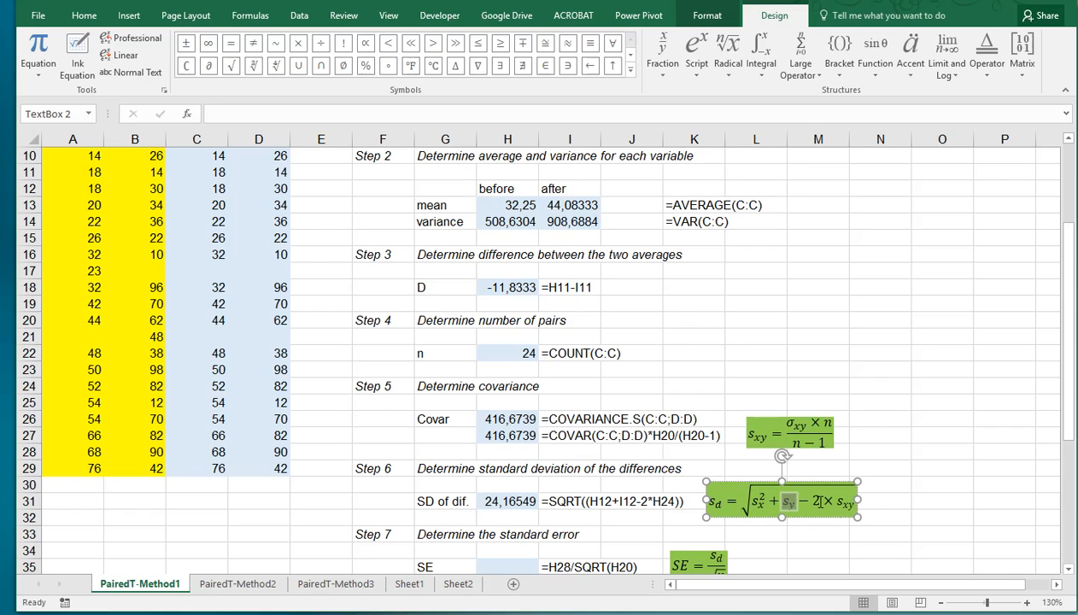
pyautogui.write('sx2')
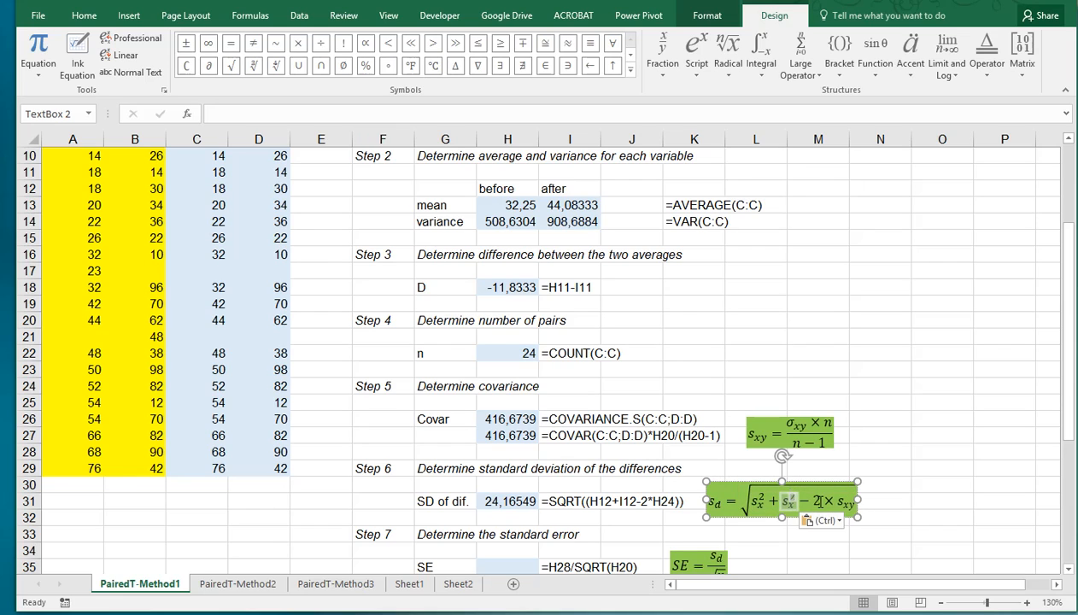
pyautogui.press('Left')
pyautogui.press('Delete')
pyautogui.write('y')
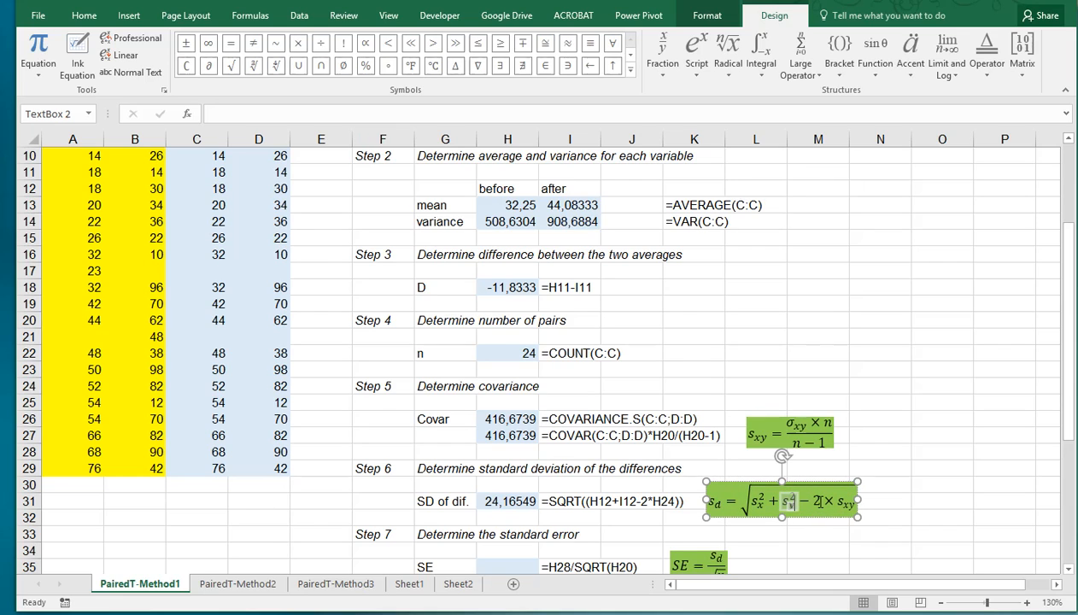
pyautogui.click(895, 485)
# Step: Calculate the standard error in H35 with =H31/SQRT(H22)
pyautogui.scroll(-1, 852, 417)
pyautogui.scroll(-1, 852, 417)
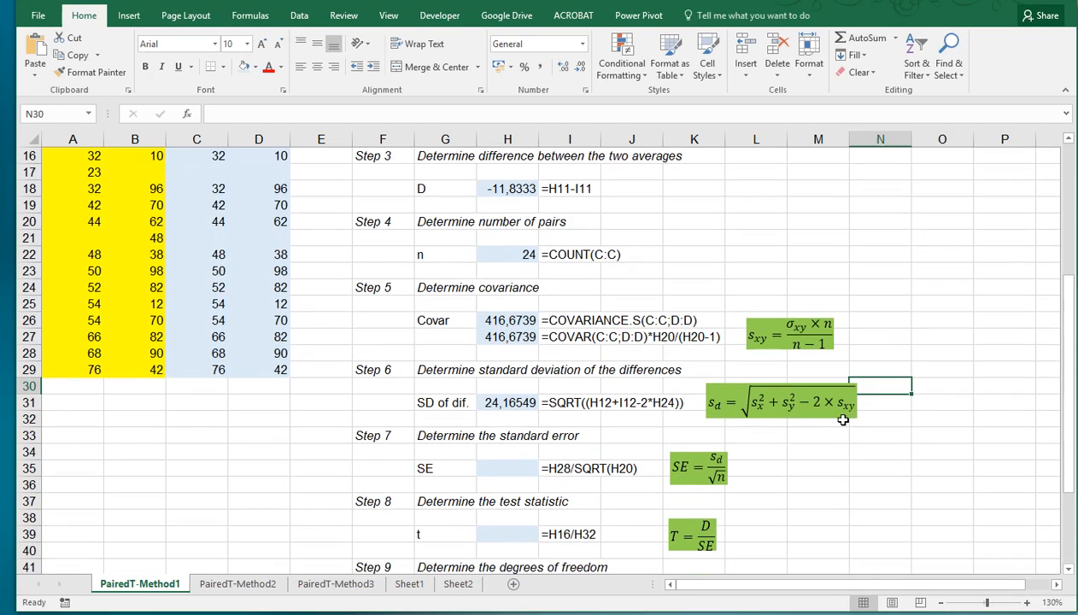
pyautogui.click(511, 469)
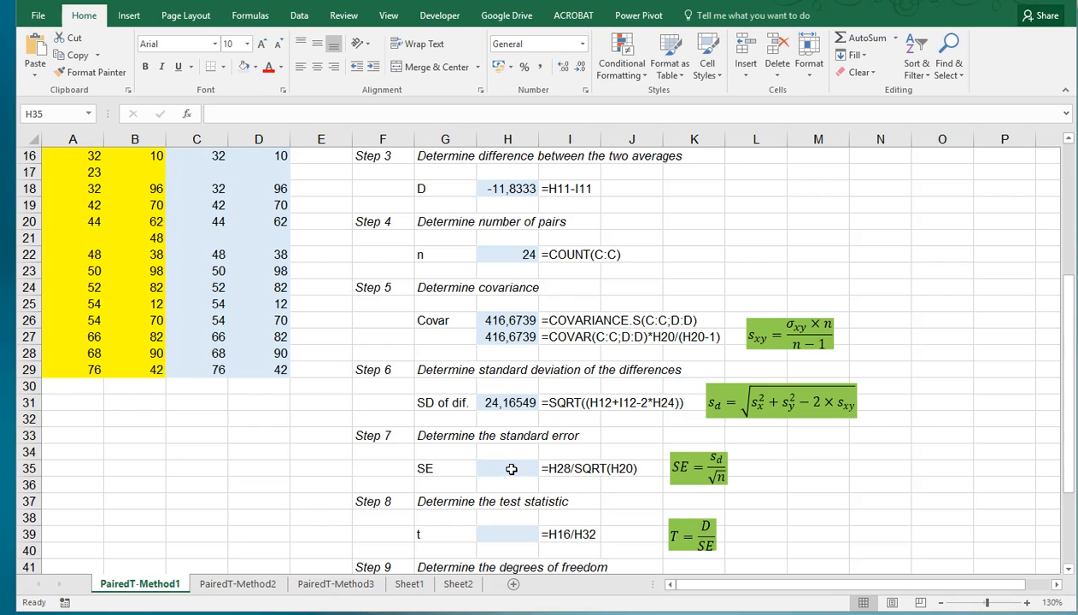
pyautogui.click(511, 468)
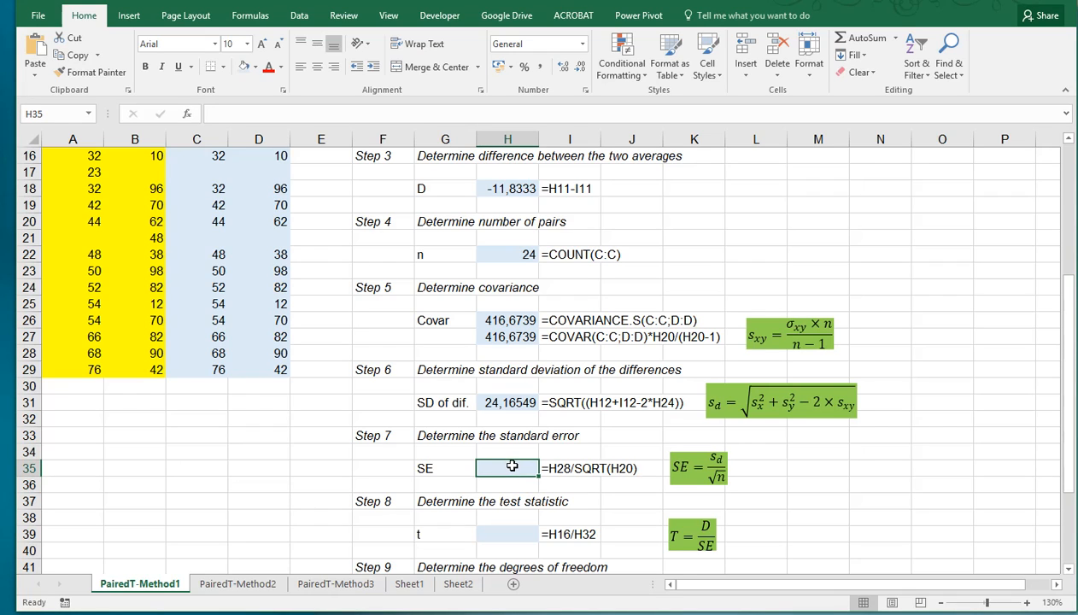
pyautogui.write('=')
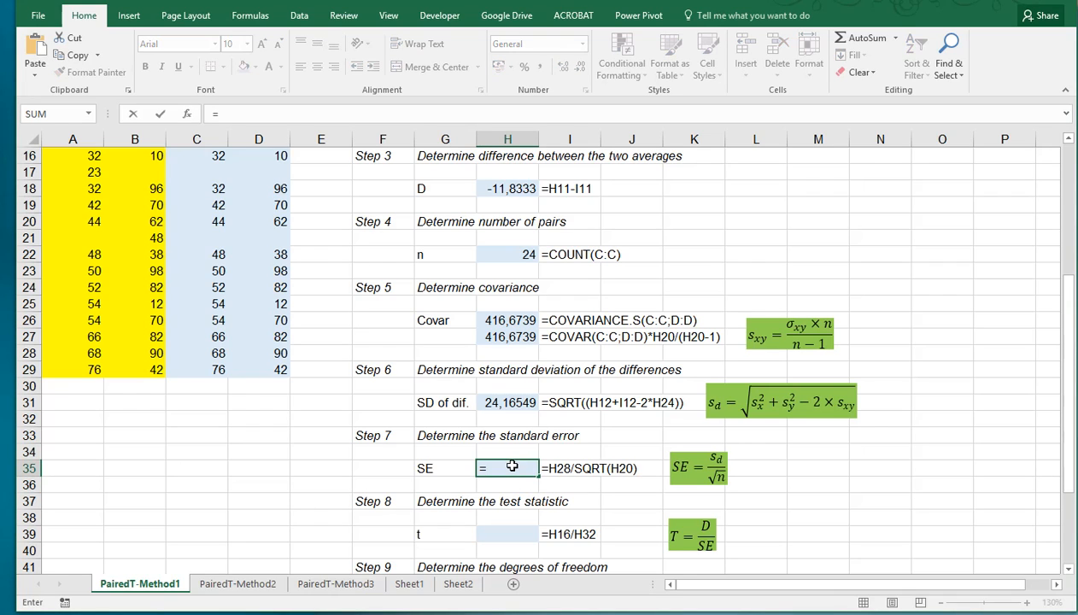
pyautogui.click(510, 402)
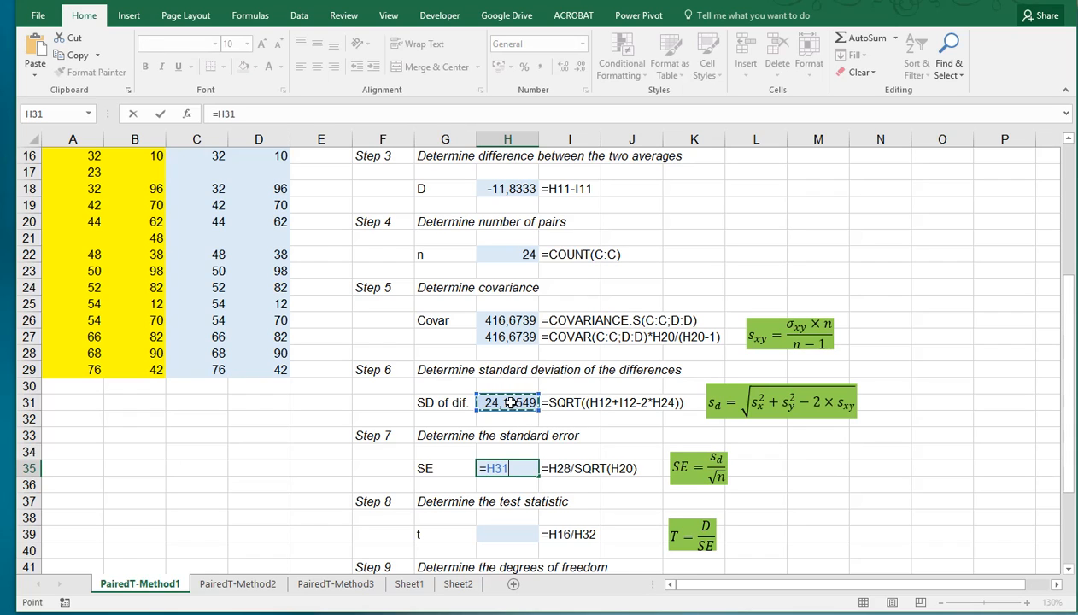
pyautogui.write('/sqrt(')
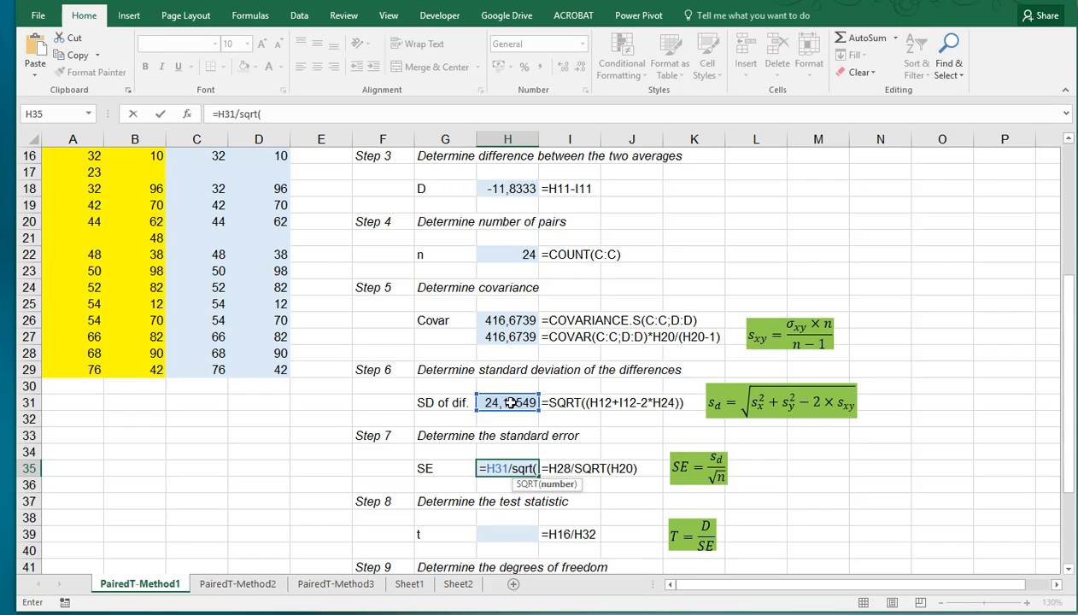
pyautogui.click(522, 253)
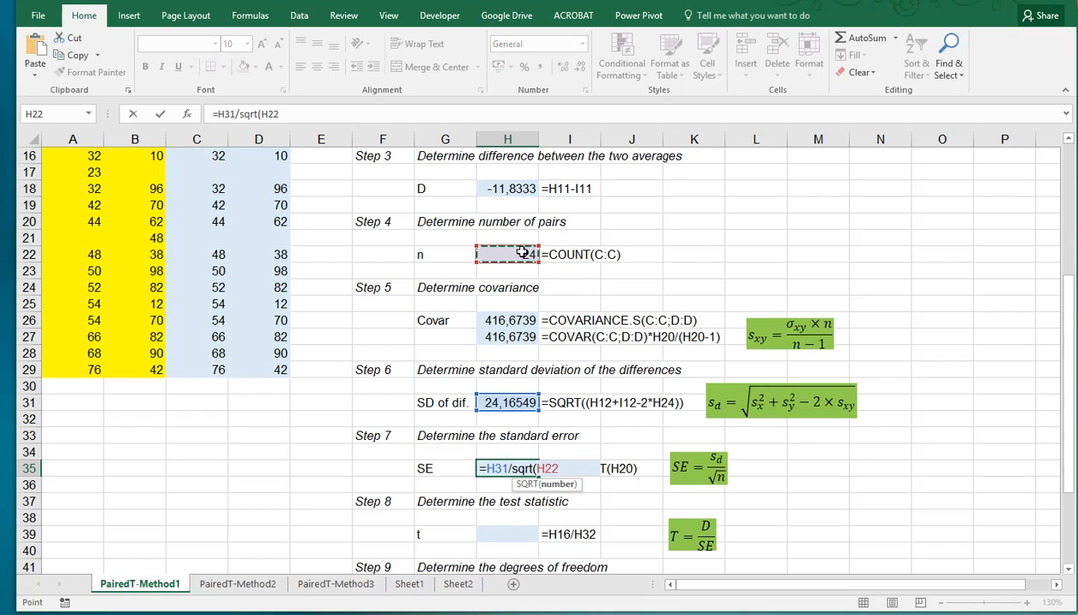
pyautogui.write(')')
pyautogui.press('Return')
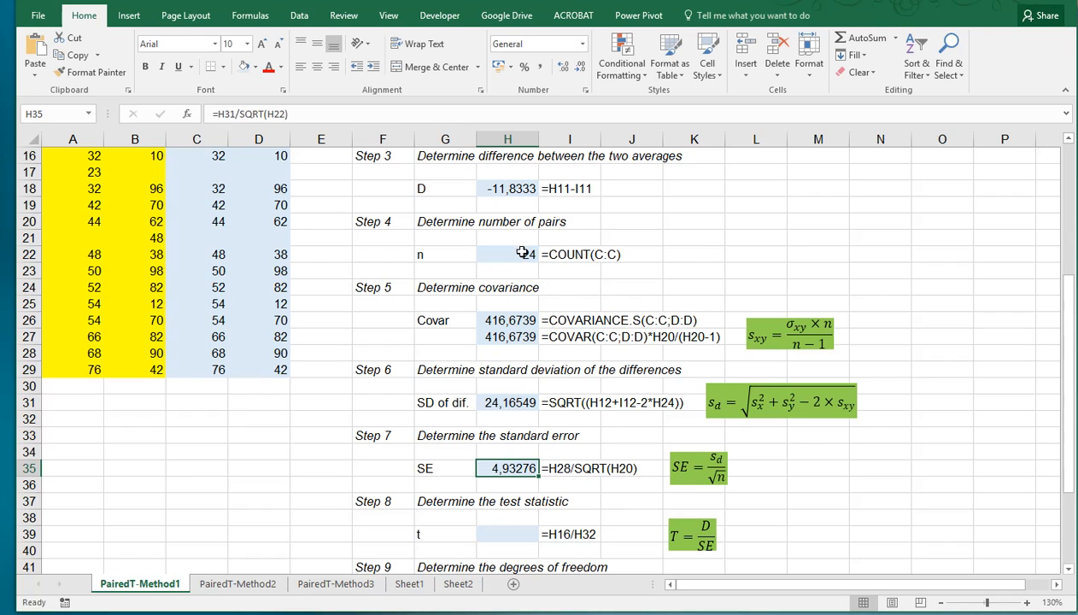
# Step: Calculate the test statistic t in H39 with =H18/H35
pyautogui.click(497, 528)
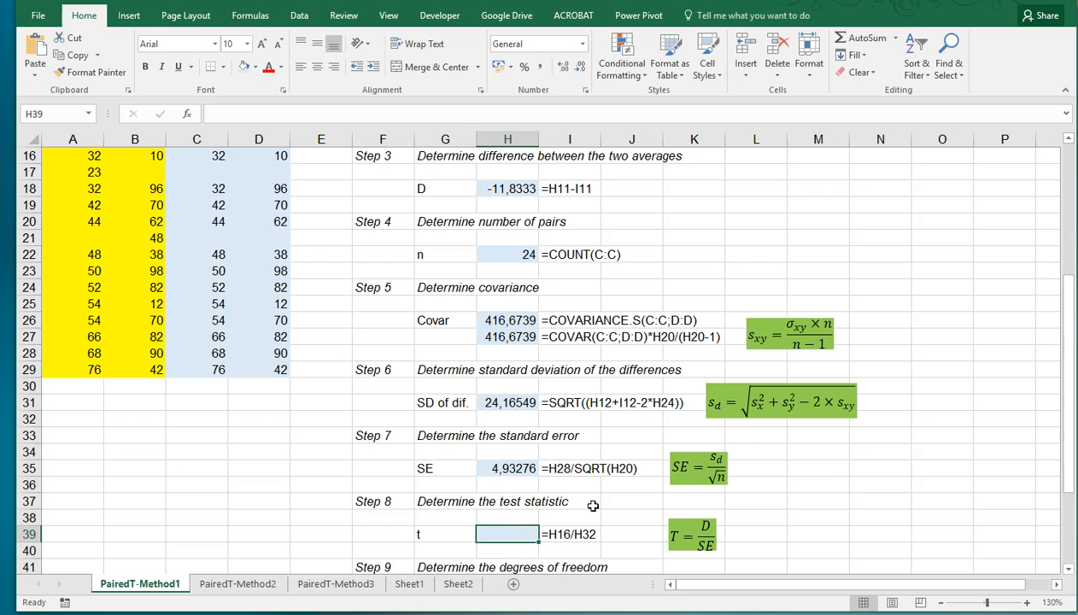
pyautogui.write('=')
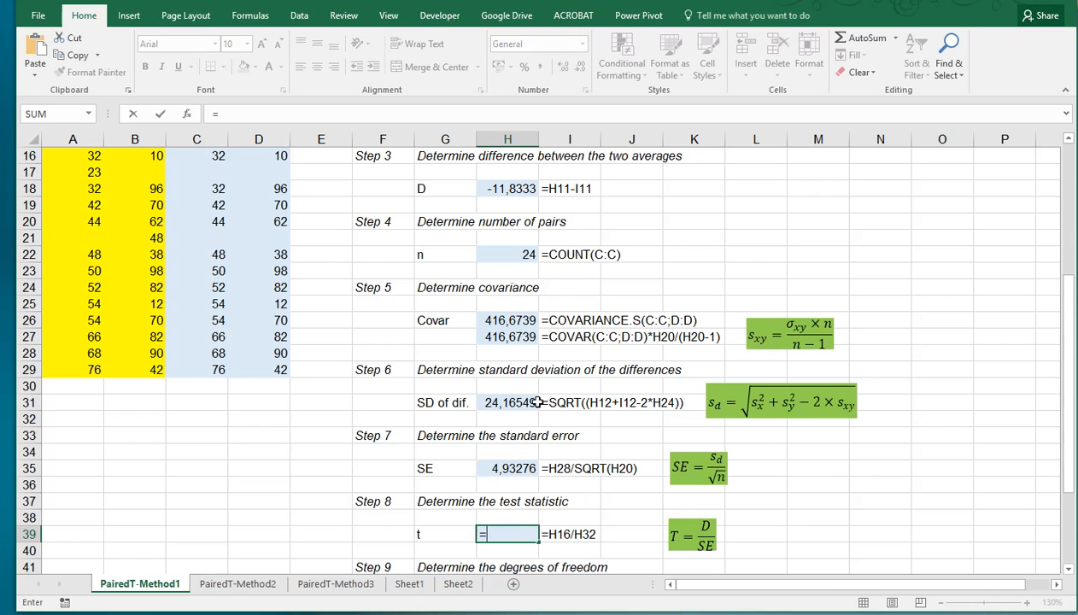
pyautogui.click(515, 189)
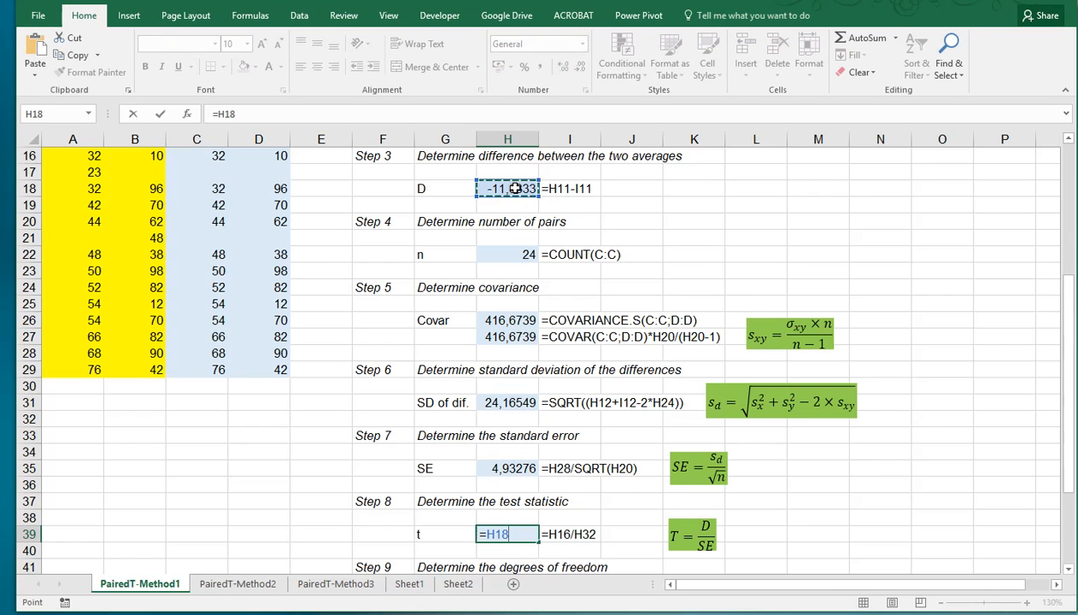
pyautogui.write('/')
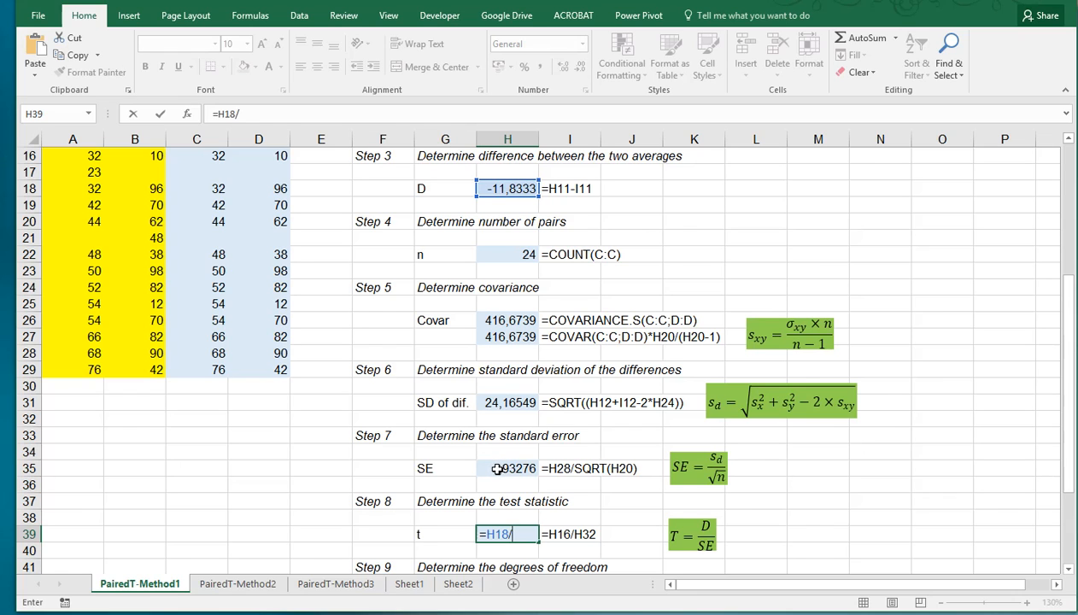
pyautogui.click(502, 468)
pyautogui.press('Return')
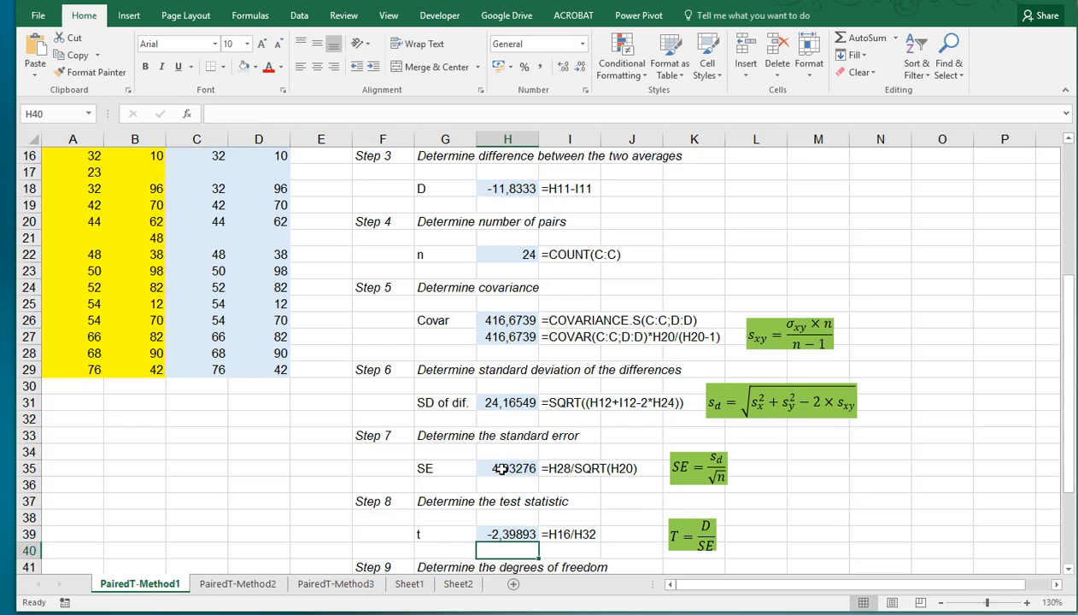
# Step: Calculate the degrees of freedom in H43 with =H22-1
pyautogui.scroll(-2, 502, 468)
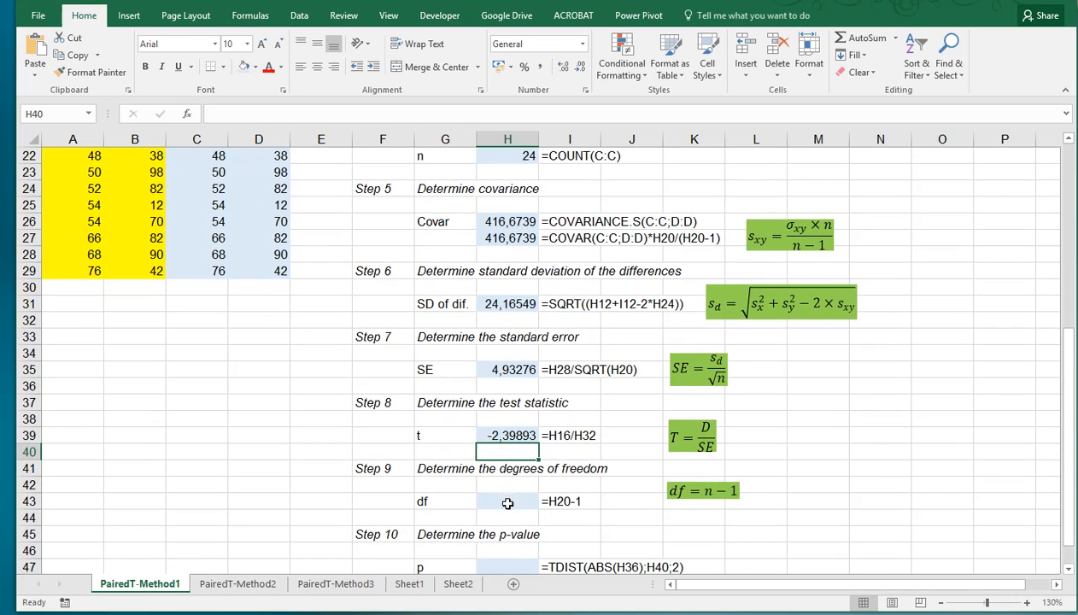
pyautogui.click(507, 503)
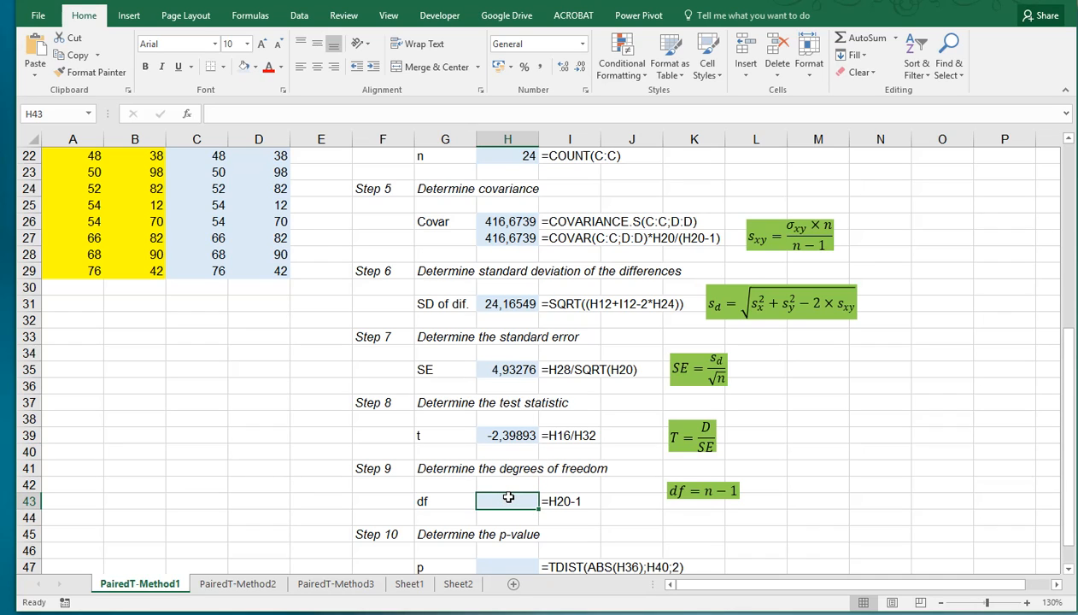
pyautogui.write('=')
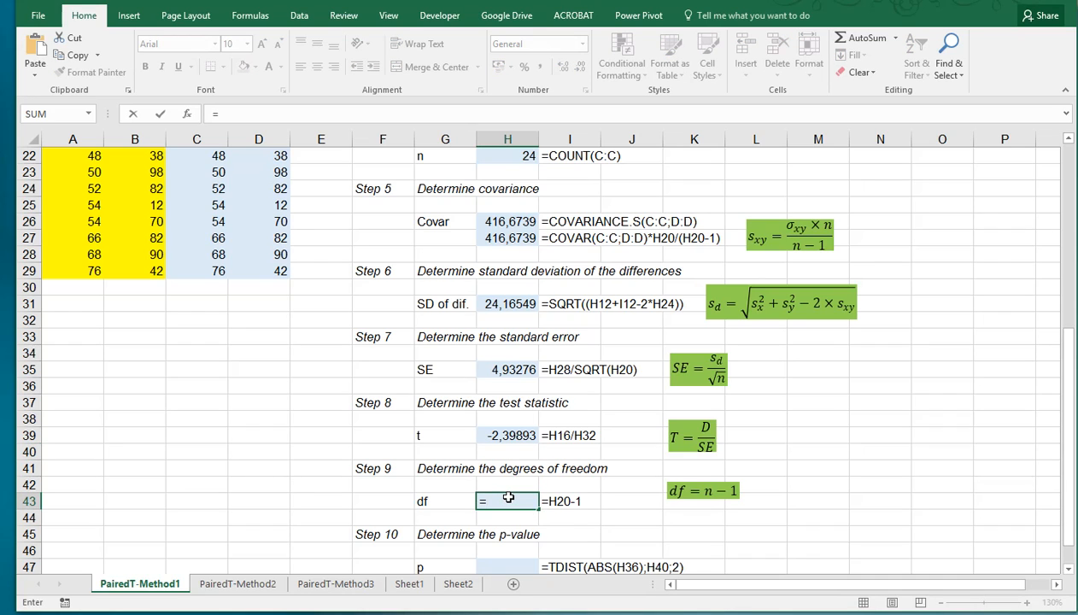
pyautogui.click(506, 160)
pyautogui.write('-1')
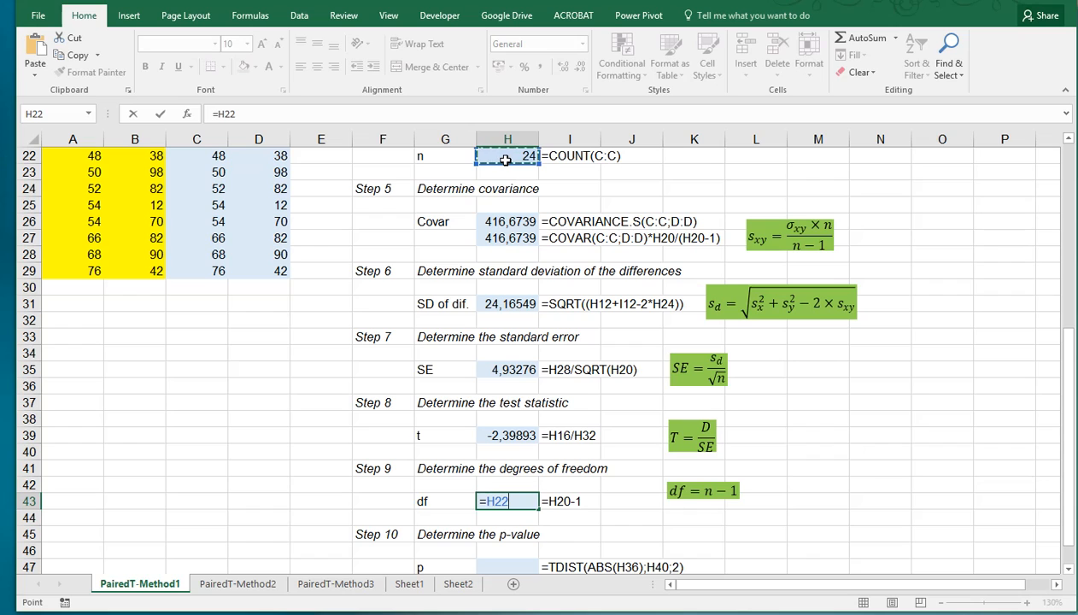
pyautogui.press('Return')
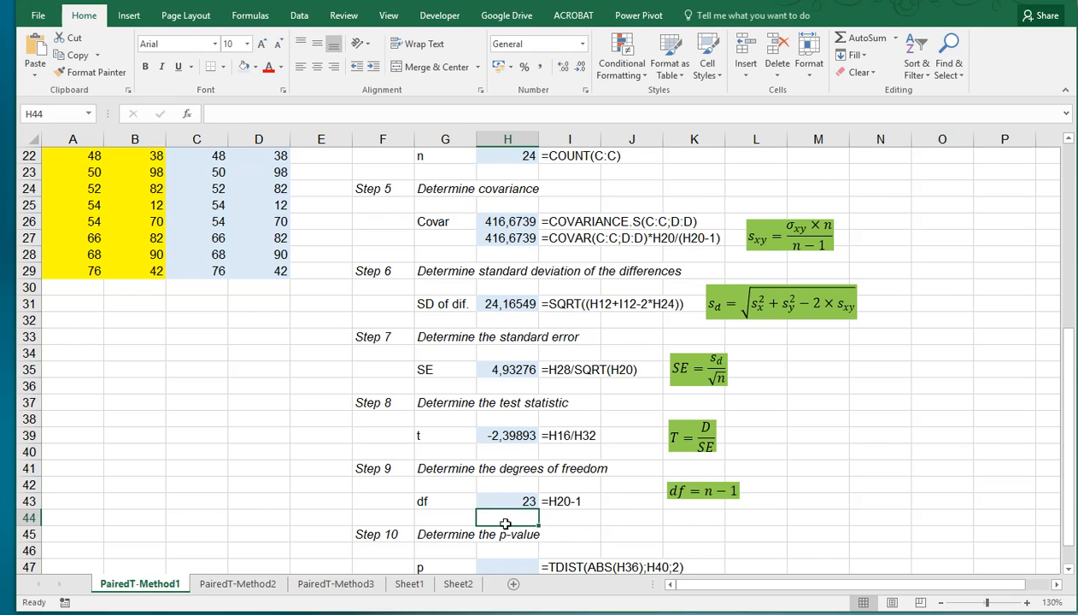
# Step: Calculate the two-tailed p-value in H47 with =TDIST(ABS(H39);H43;2)
pyautogui.click(504, 565)
pyautogui.scroll(-1, 585, 421)
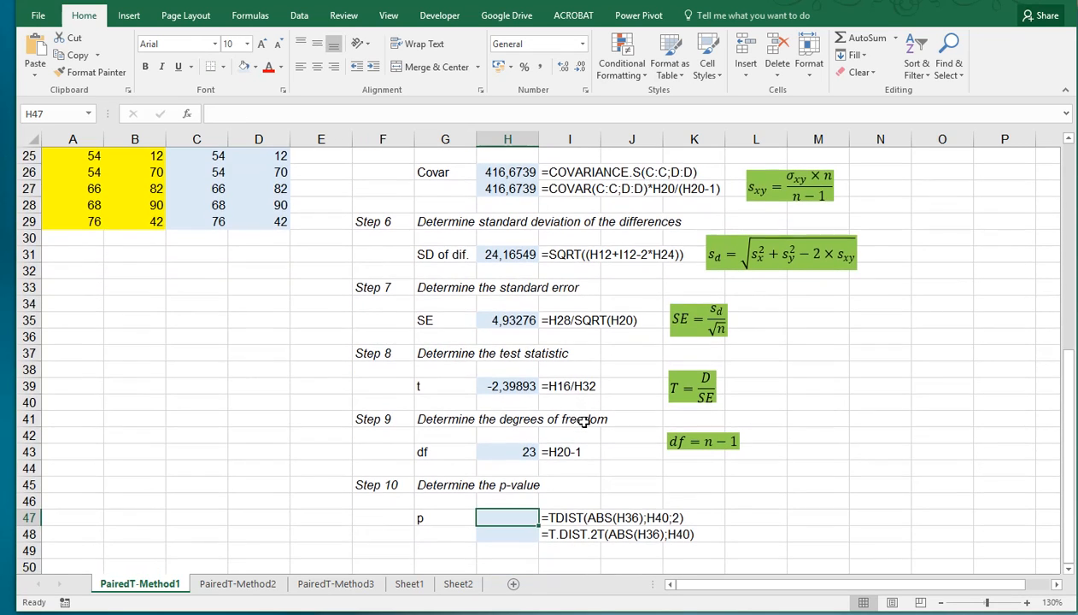
pyautogui.write('=t')
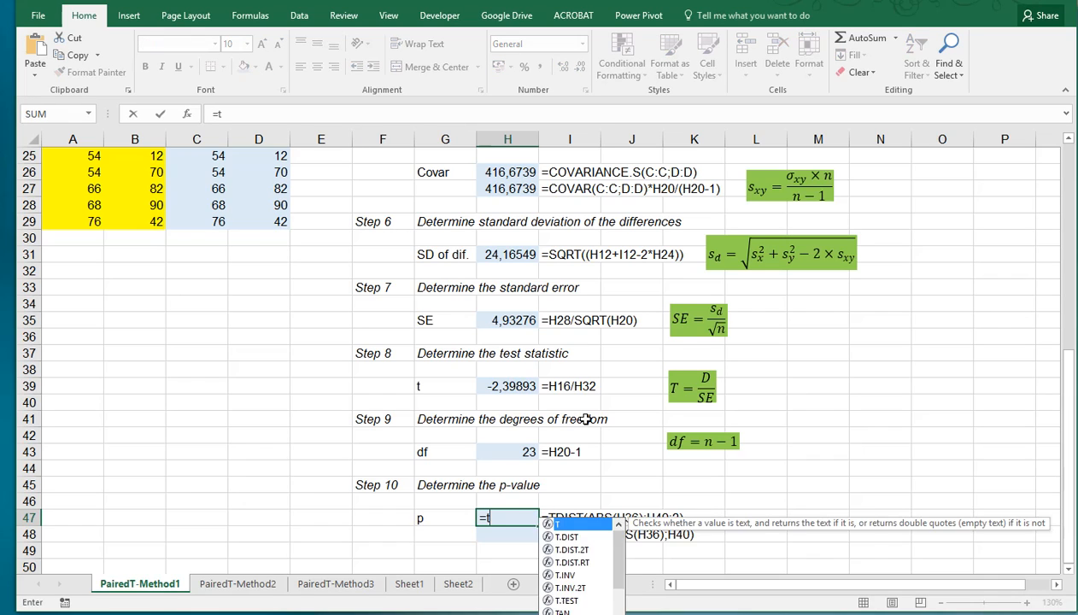
pyautogui.write('dist(')
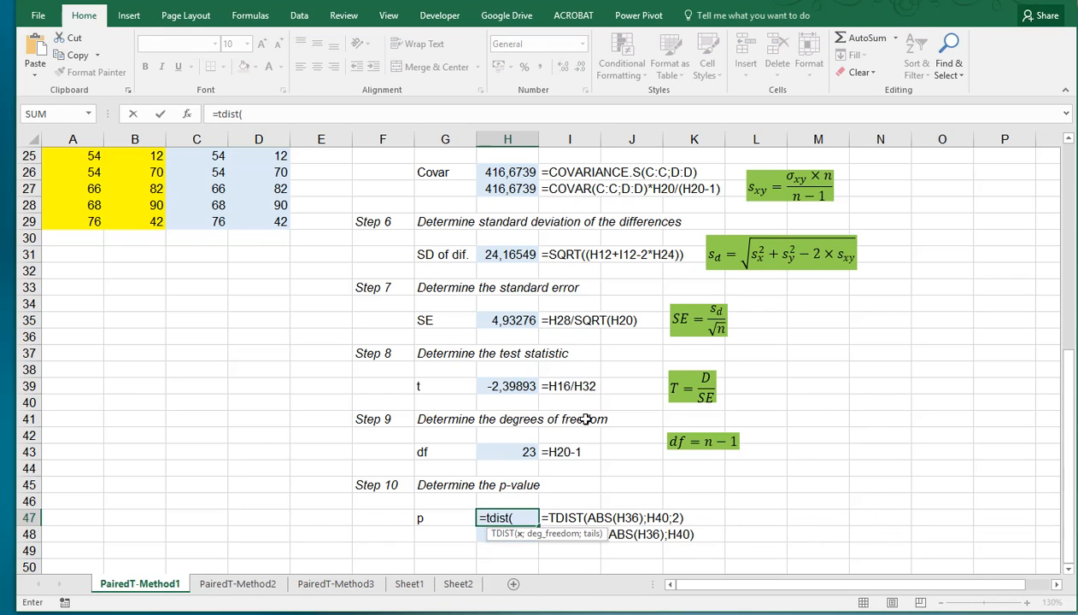
pyautogui.click(511, 384)
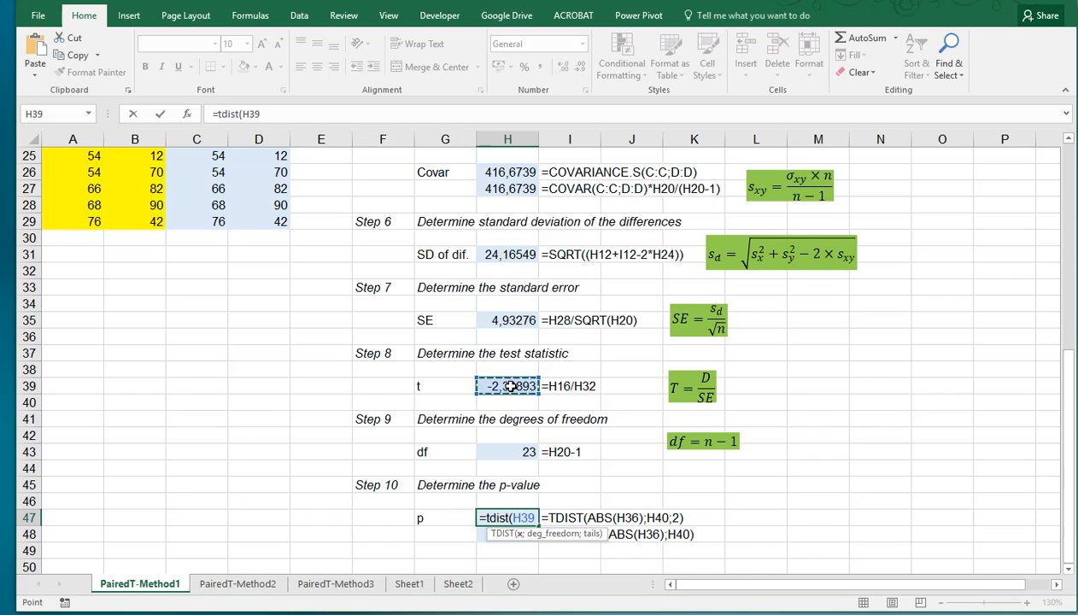
pyautogui.press('BackSpace')
pyautogui.press('BackSpace')
pyautogui.press('BackSpace')
pyautogui.write('a')
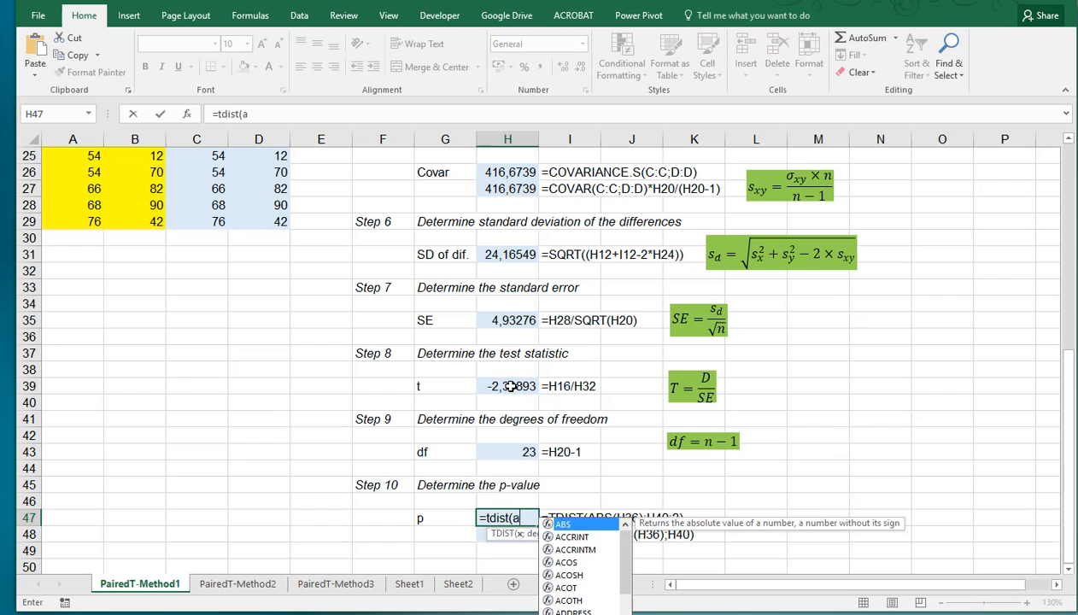
pyautogui.write('bs(')
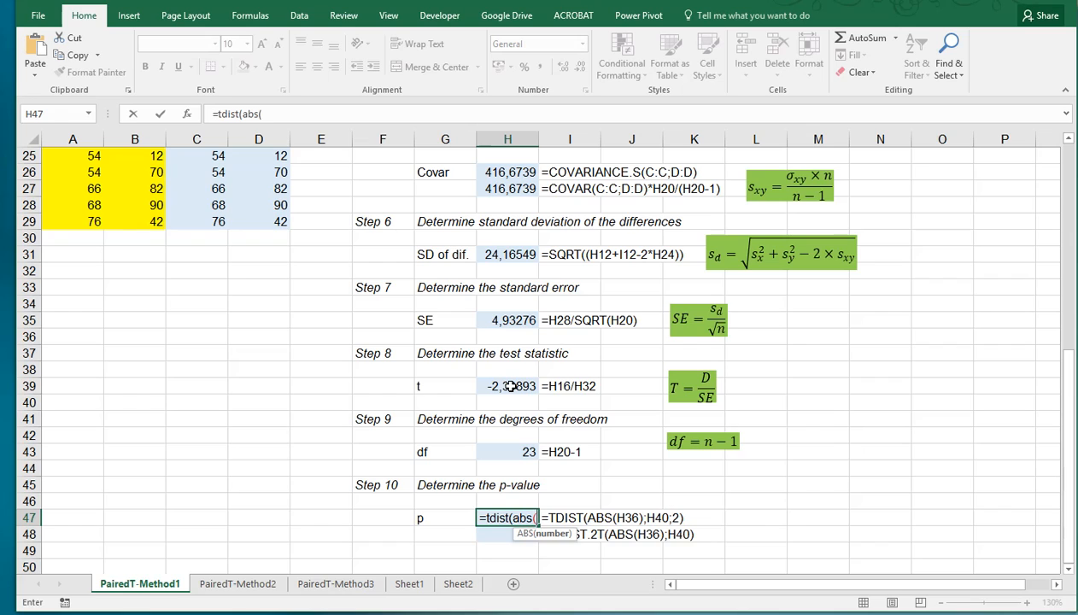
pyautogui.click(511, 386)
pyautogui.write(')')
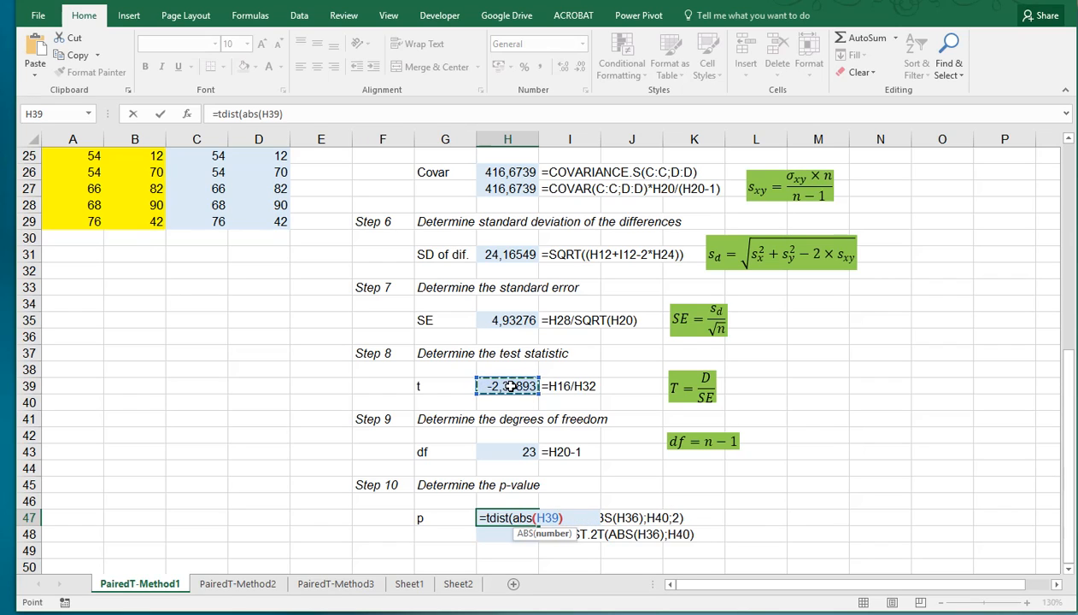
pyautogui.write(';')
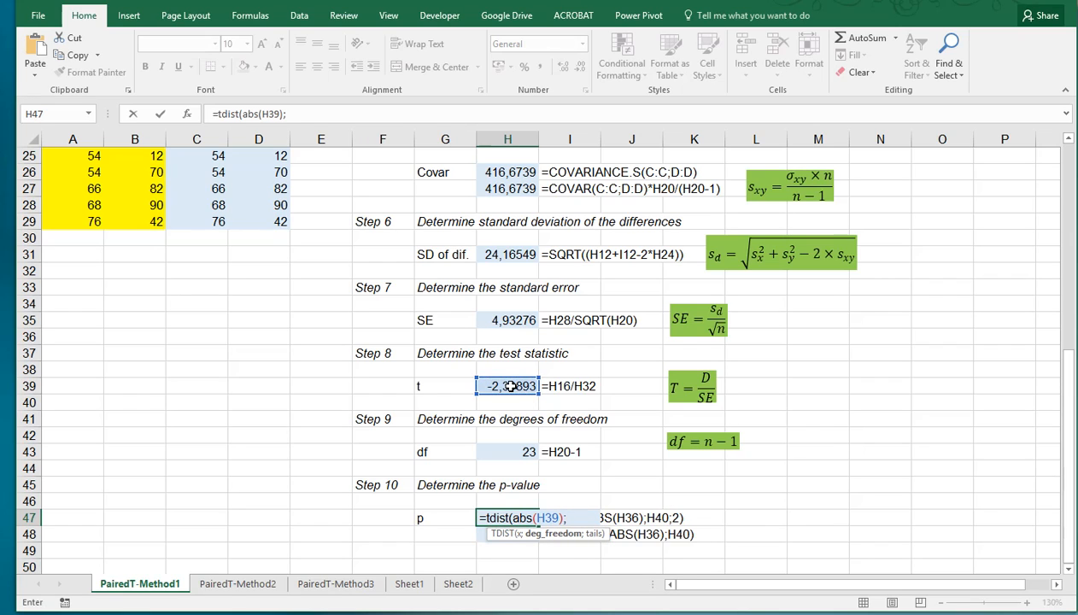
pyautogui.click(511, 454)
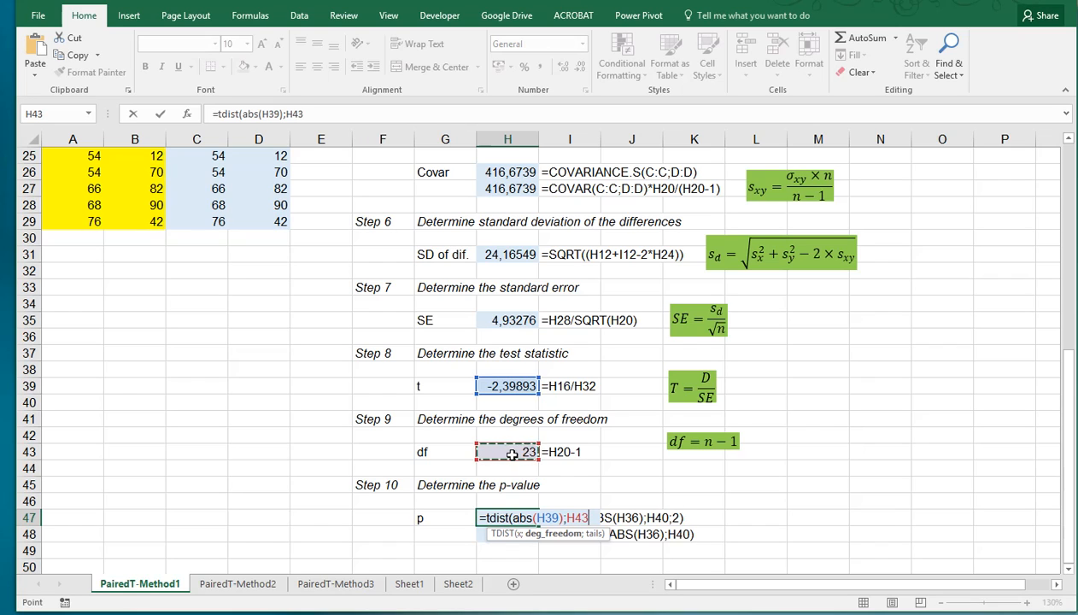
pyautogui.write(';')
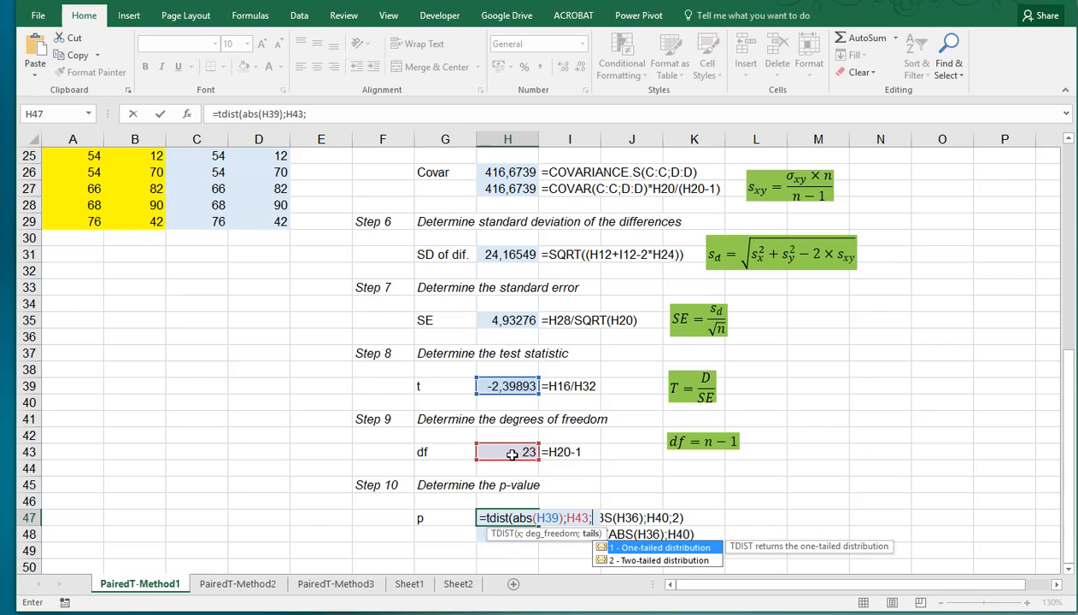
pyautogui.write('2)')
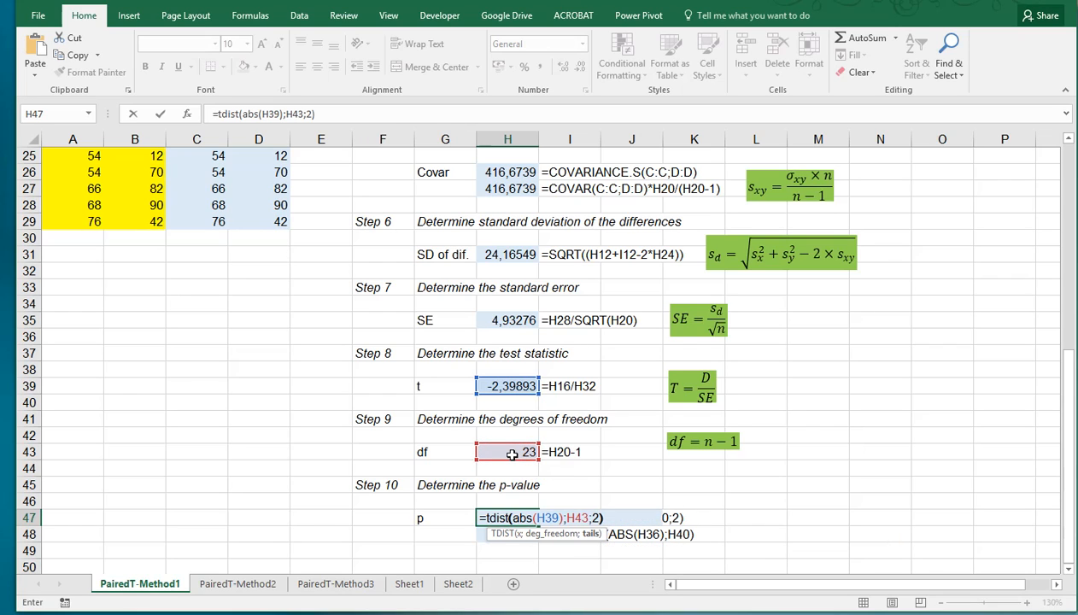
pyautogui.press('Return')
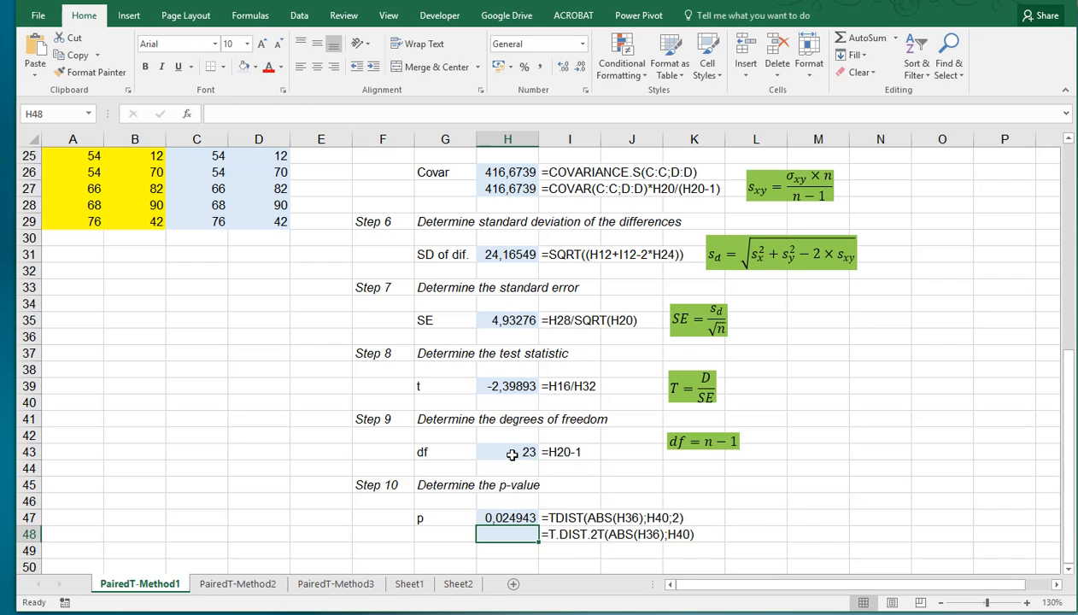
# Step: Enter the alternative p-value formula =T.DIST.2T(H39;H43) in H48
pyautogui.write('=t.dist')
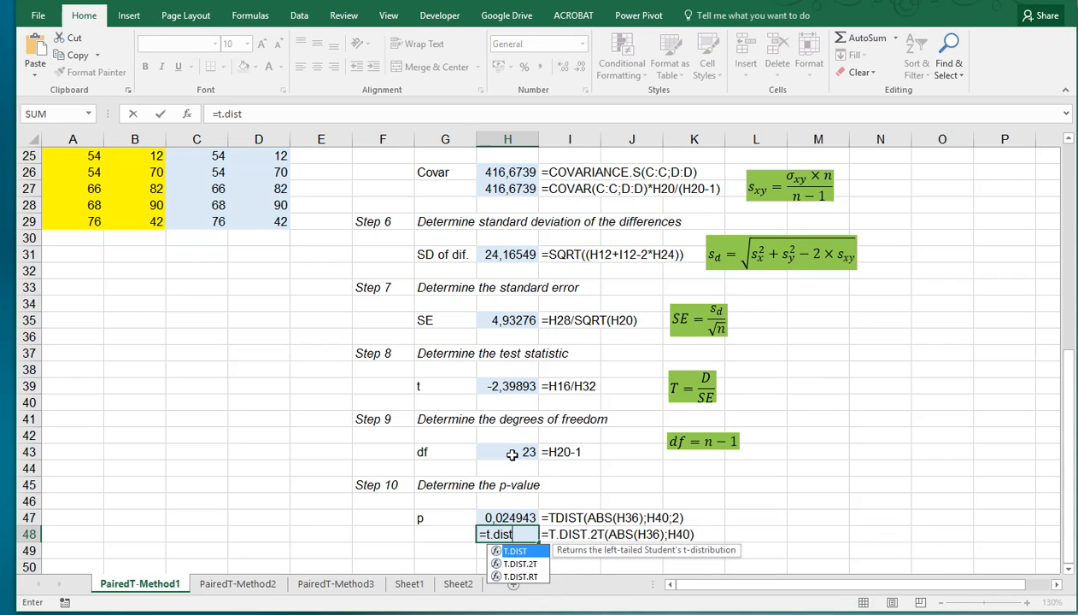
pyautogui.write('.')
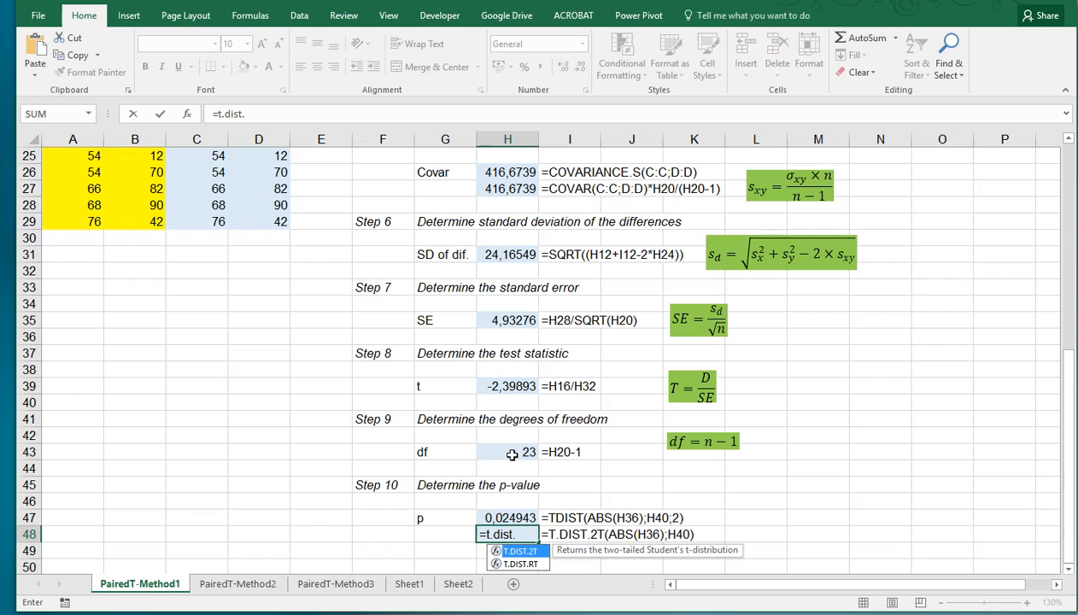
pyautogui.press('Tab')
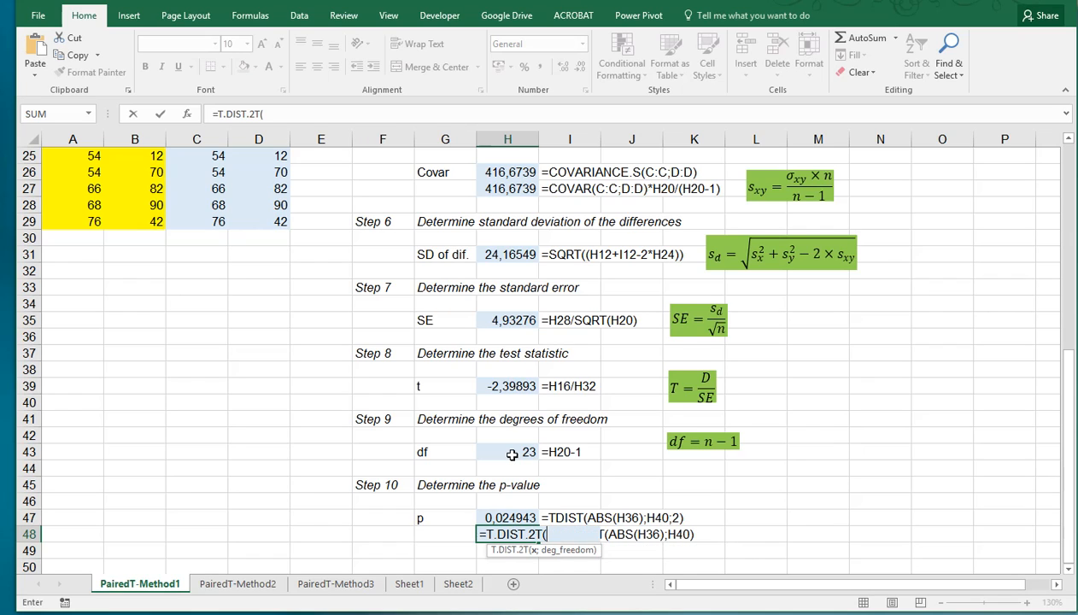
pyautogui.press('Up')
pyautogui.press('Up')
pyautogui.press('Up')
pyautogui.press('Up')
pyautogui.press('Up')
pyautogui.press('Up')
pyautogui.press('Up')
pyautogui.press('Up')
pyautogui.press('Up')
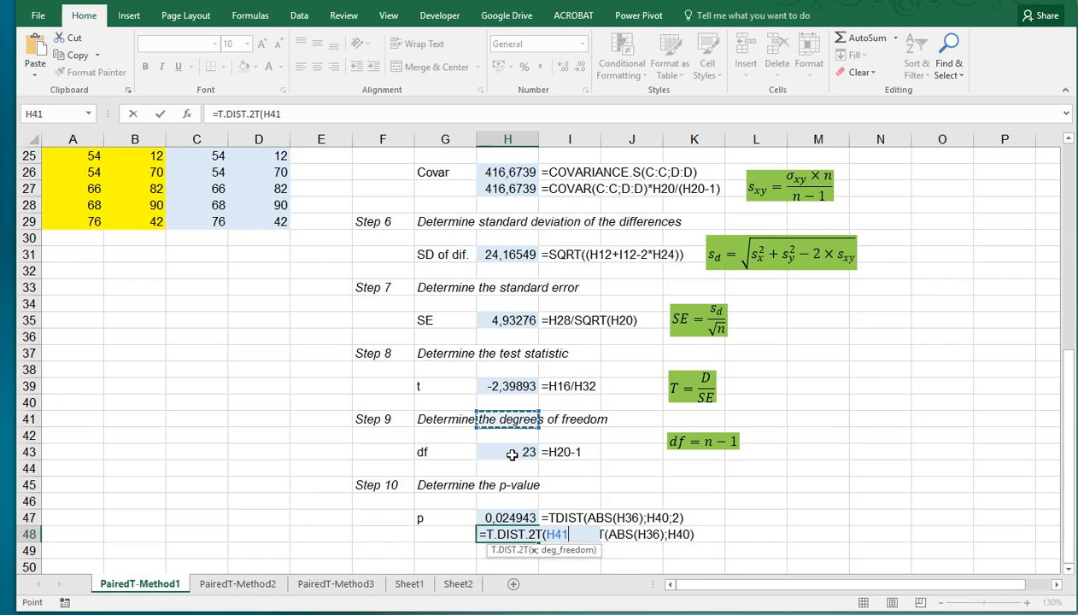
pyautogui.write(';')
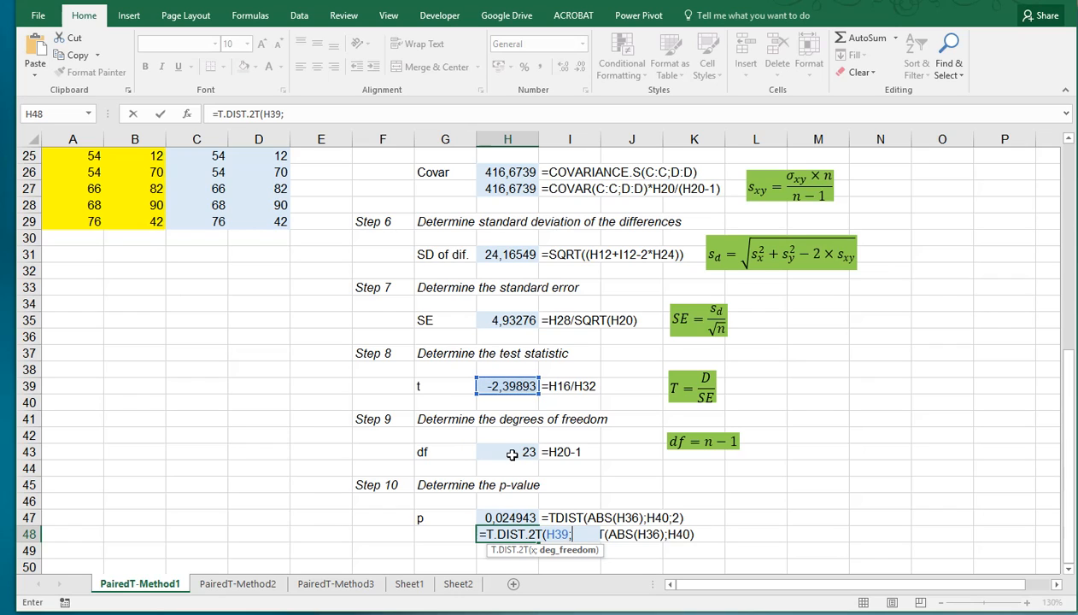
pyautogui.click(512, 454)
pyautogui.press('Return')
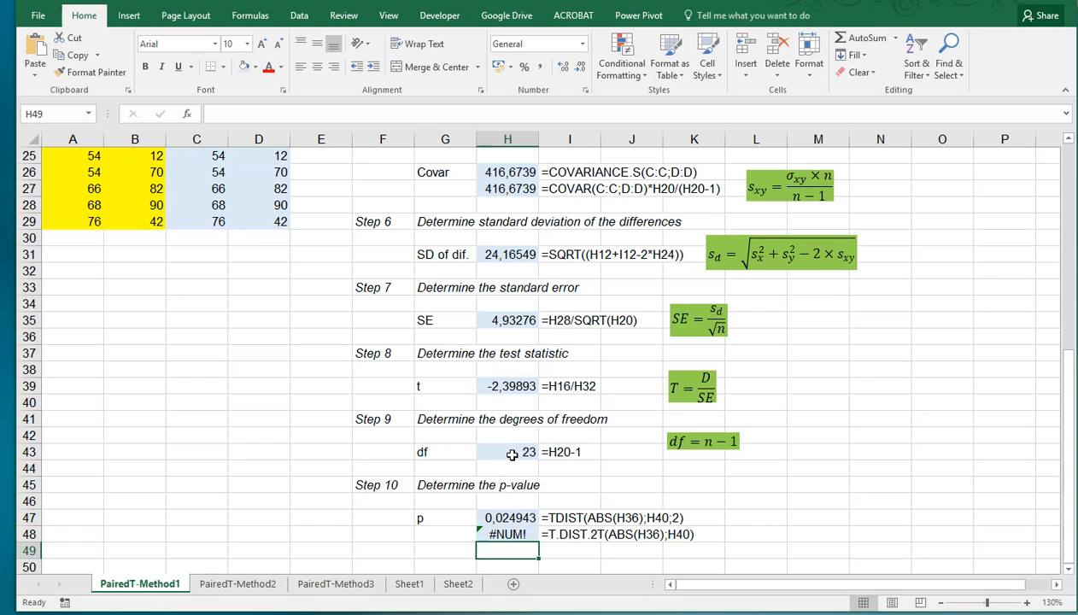
# Step: Wrap H39 in the ABS function in the H48 formula, giving =T.DIST.2T(ABS(H39);H43)
pyautogui.click(494, 534)
pyautogui.doubleClick(504, 533)
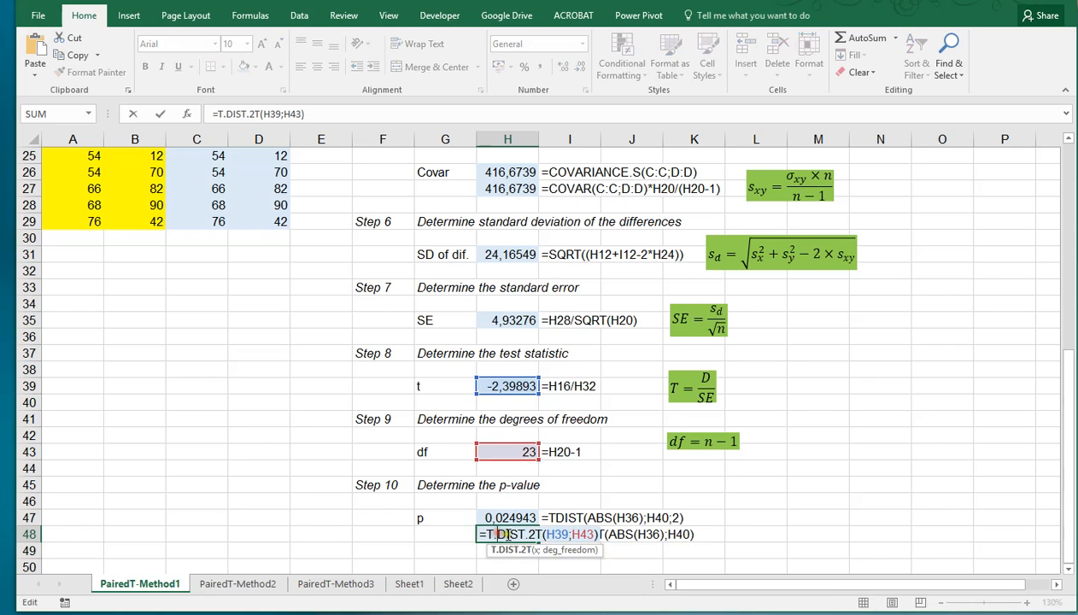
pyautogui.click(547, 533)
pyautogui.write('abs')
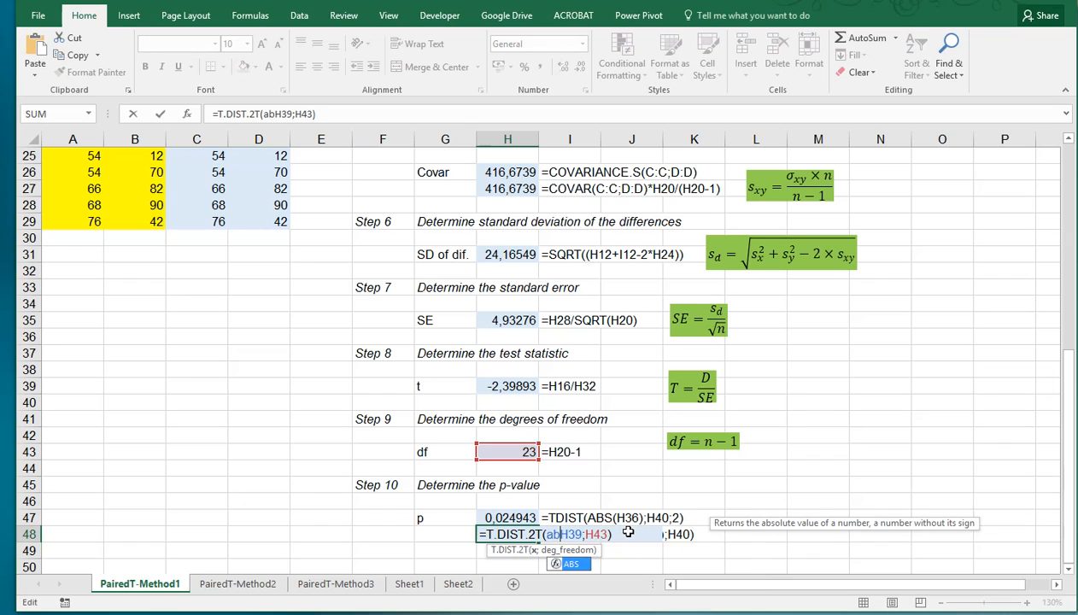
pyautogui.write('(')
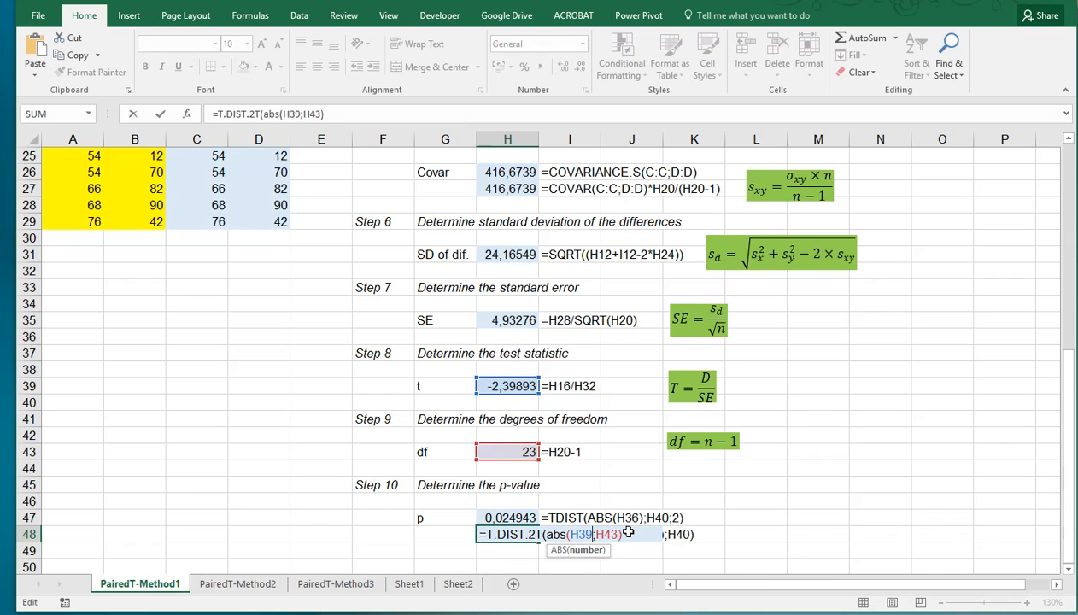
pyautogui.write(')')
pyautogui.hotkey('ctrl', 'Return')
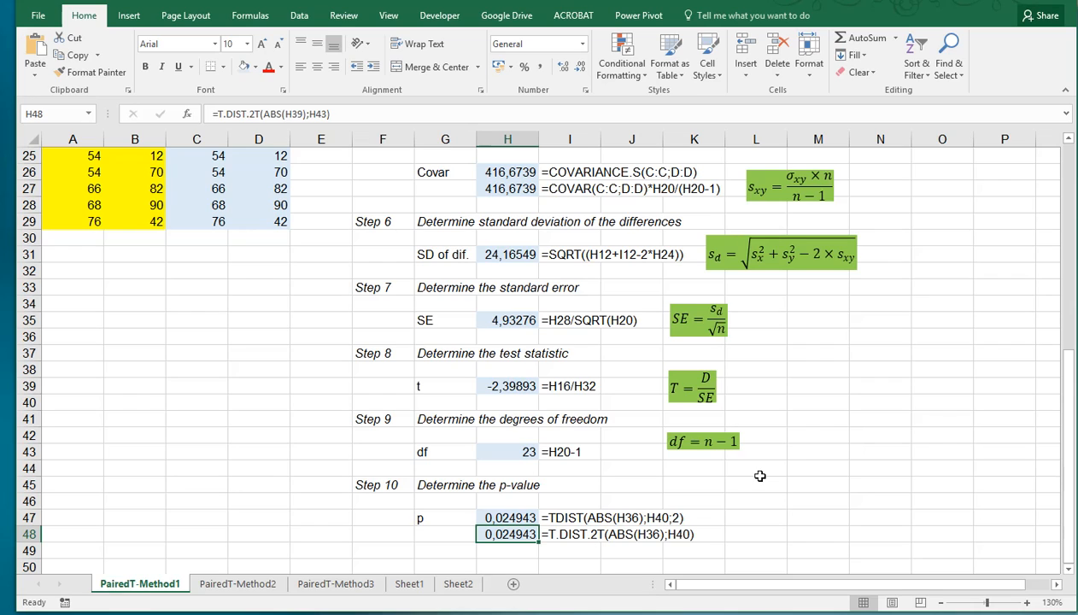
# Step: Review the p-value against the earlier steps and select the before and after means in H13:I13
pyautogui.scroll(8, 759, 475)
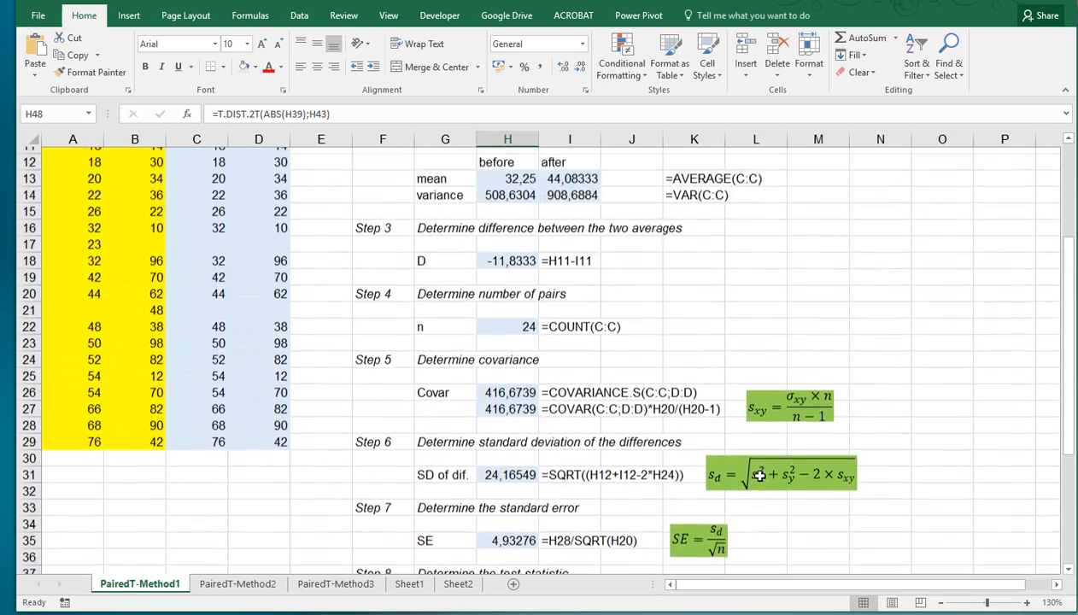
pyautogui.scroll(-8, 759, 476)
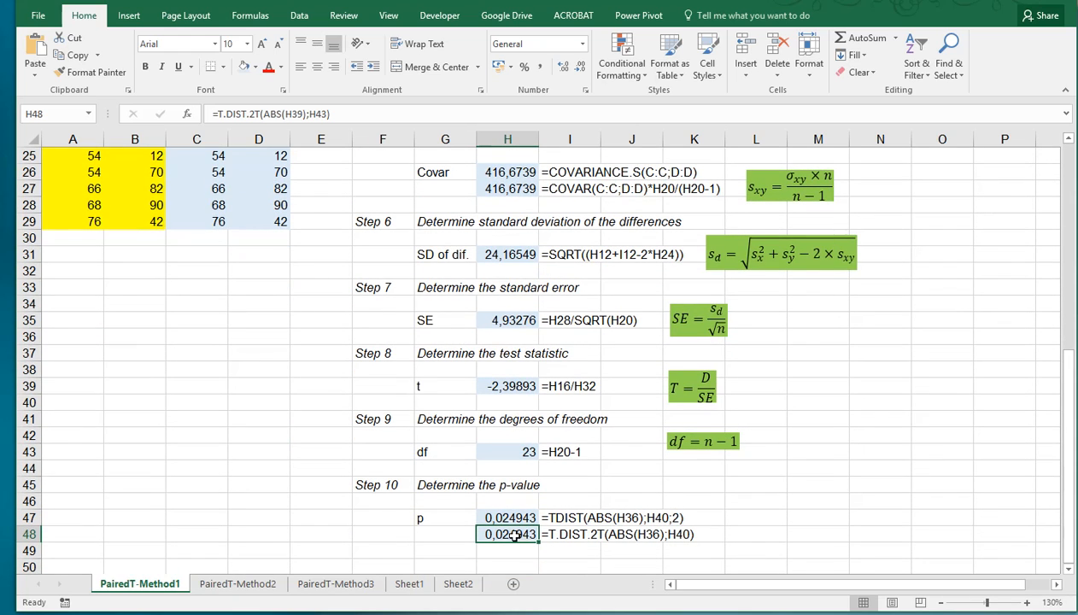
pyautogui.scroll(8, 589, 507)
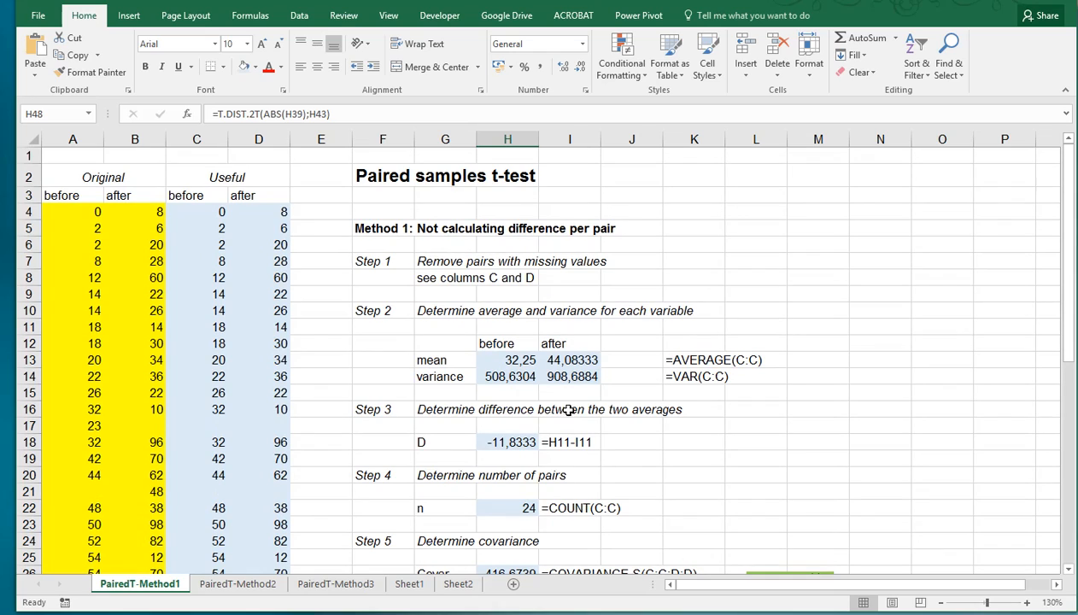
pyautogui.moveTo(498, 360); pyautogui.dragTo(588, 361)
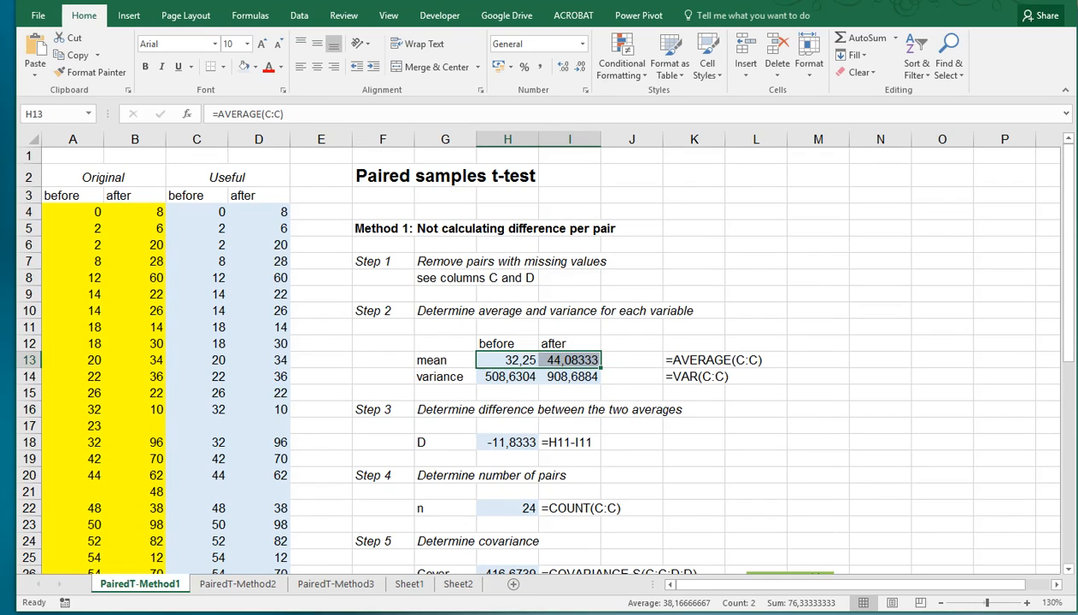